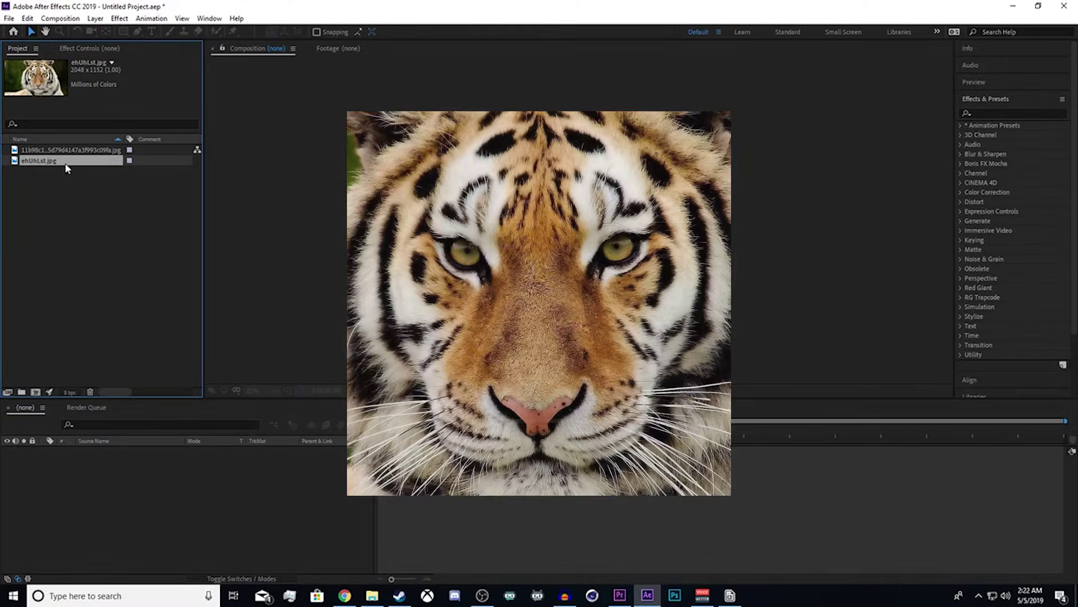
# - With the wolf image selected, start a new 1200×1200, 30 fps composition, Comp 1
pyautogui.click(67, 149)
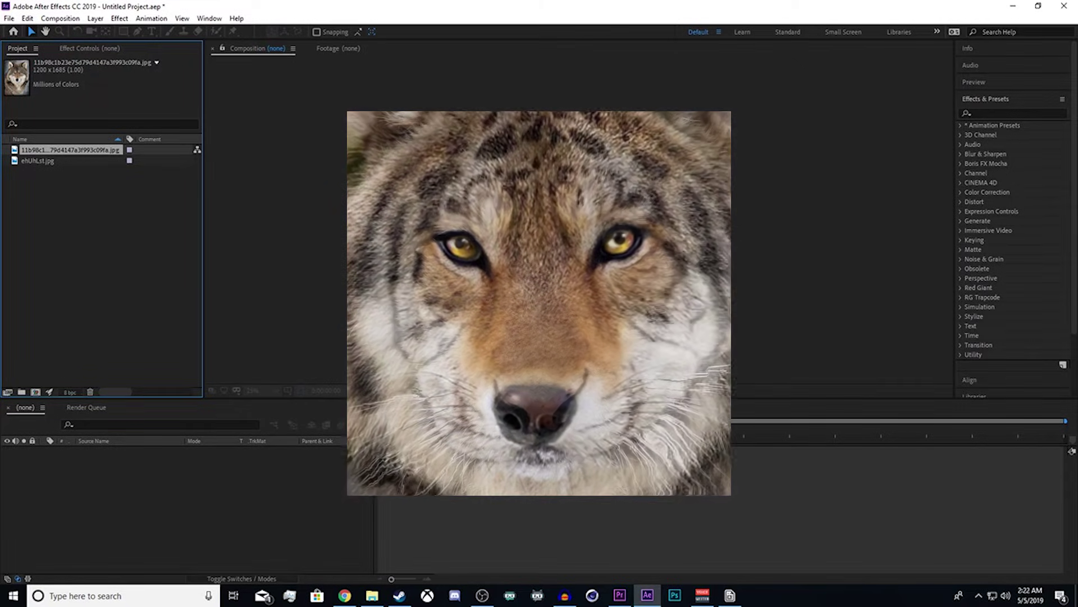
pyautogui.hotkey('ctrl', 'n')
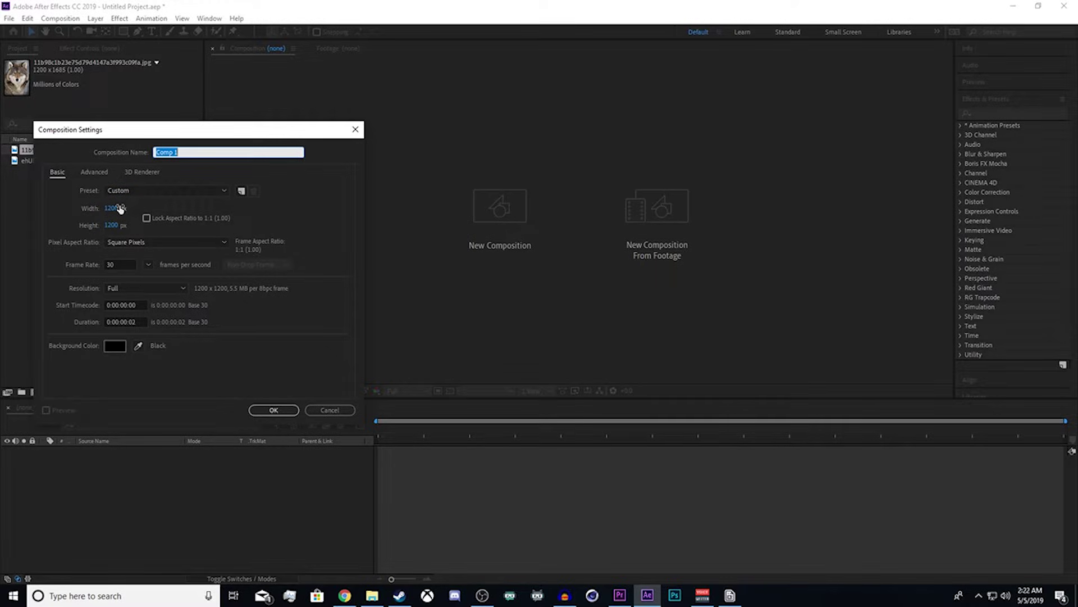
# - Keep the frame rate at 30 fps and set Comp 1's duration to 0:00:00:02
pyautogui.click(123, 265)
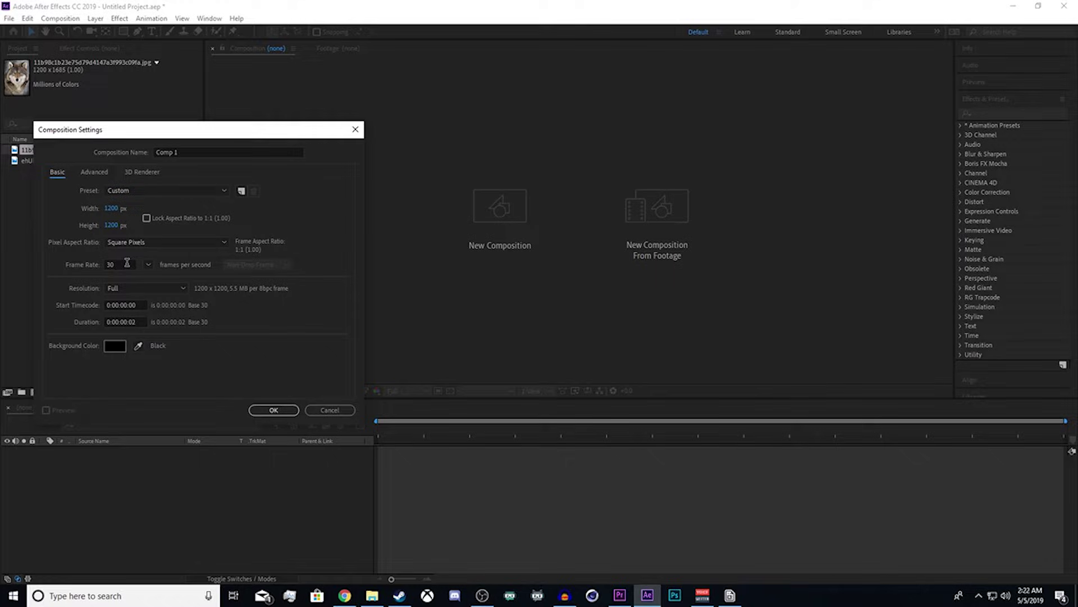
pyautogui.click(127, 262)
pyautogui.click(128, 275)
pyautogui.click(141, 321)
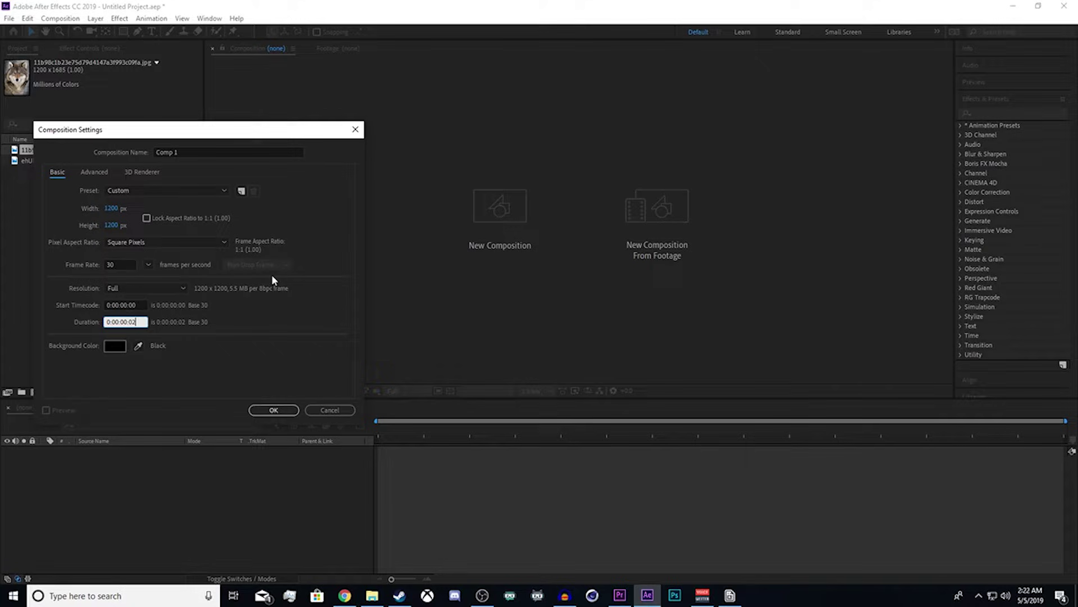
# - Create Comp 1, add the tiger and wolf images, and stack the wolf layer on top
pyautogui.click(274, 410)
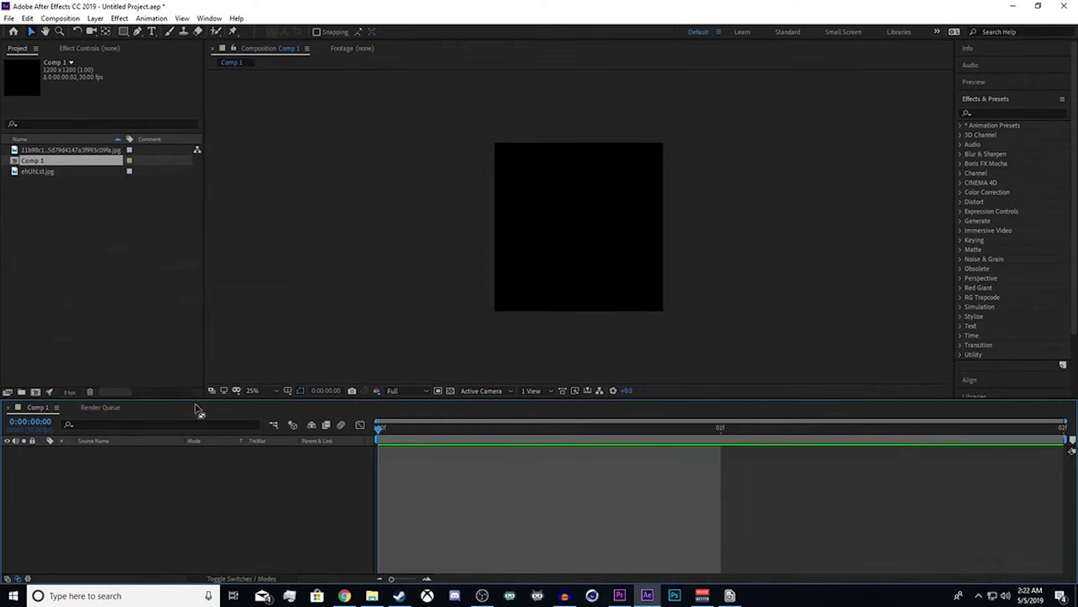
pyautogui.moveTo(61, 172); pyautogui.dragTo(110, 469)
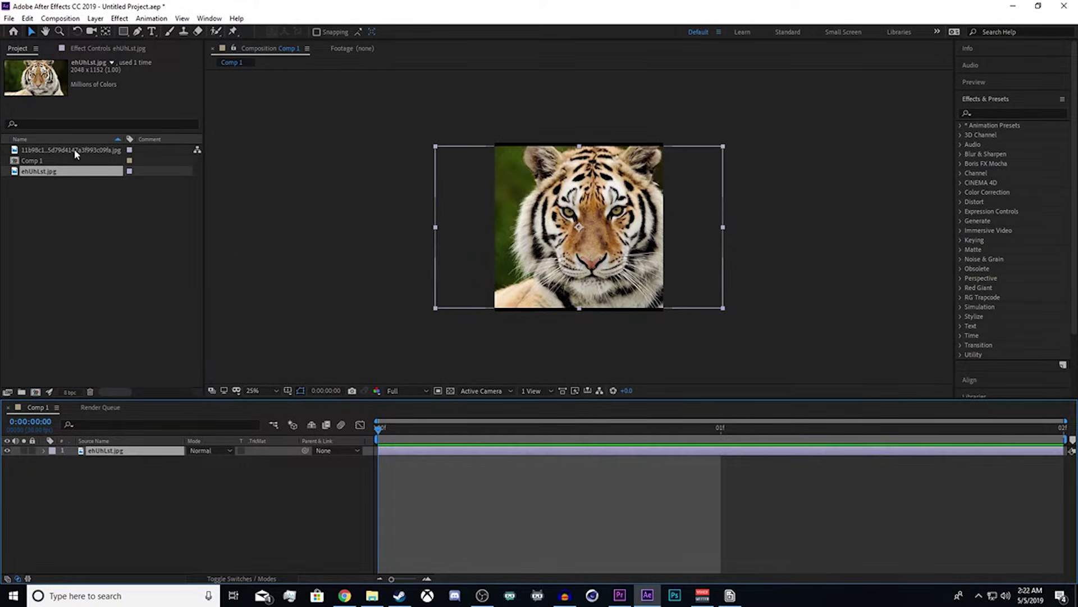
pyautogui.moveTo(74, 149); pyautogui.dragTo(118, 456)
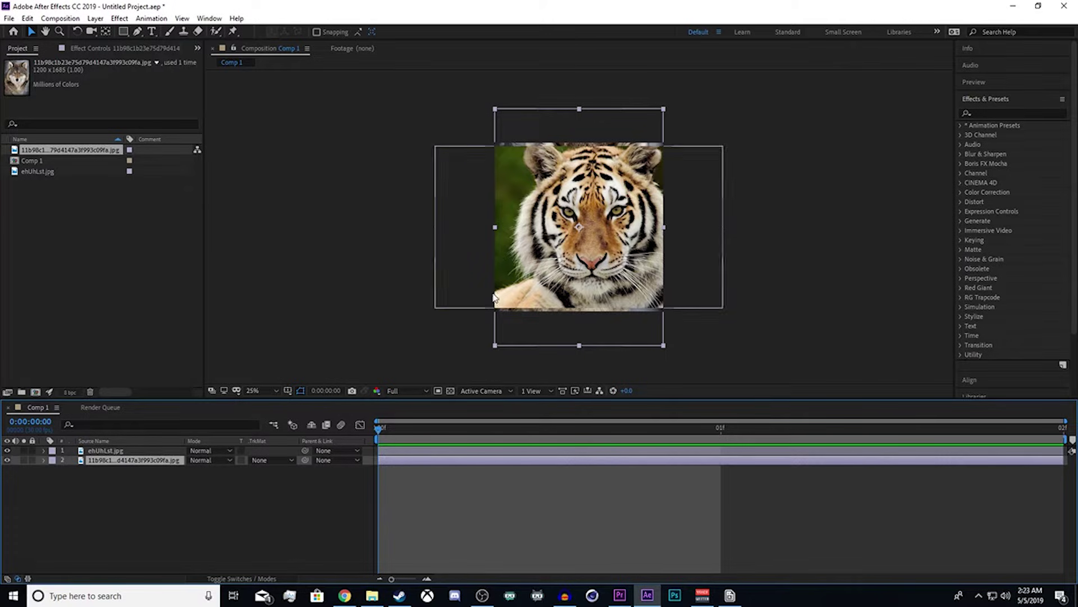
pyautogui.hotkey('ctrl', ']')
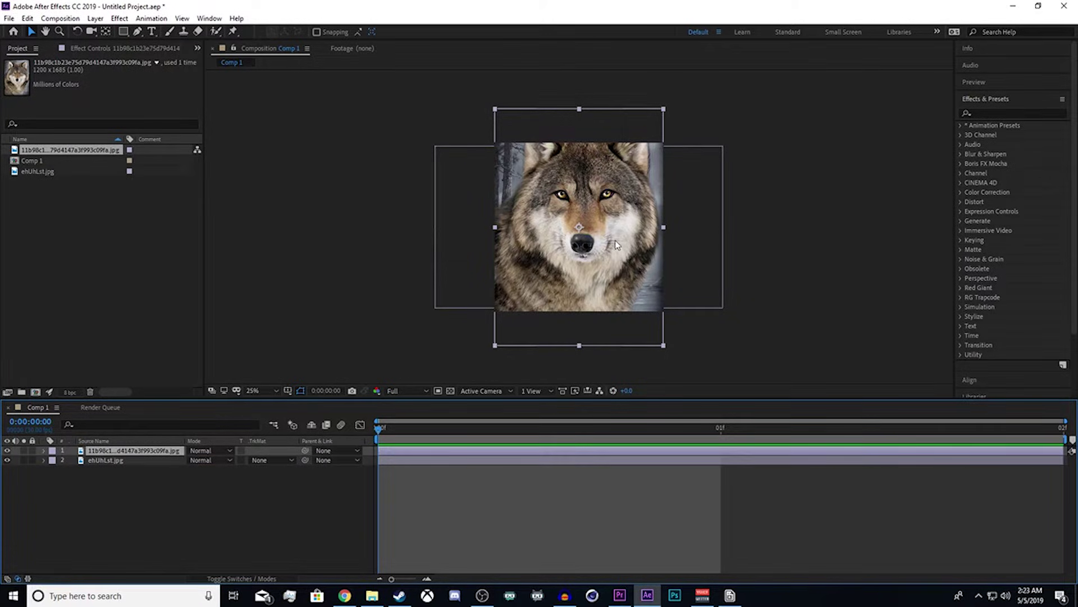
# - Enlarge and reposition the wolf image so it fills the frame
pyautogui.moveTo(621, 192); pyautogui.dragTo(613, 213)
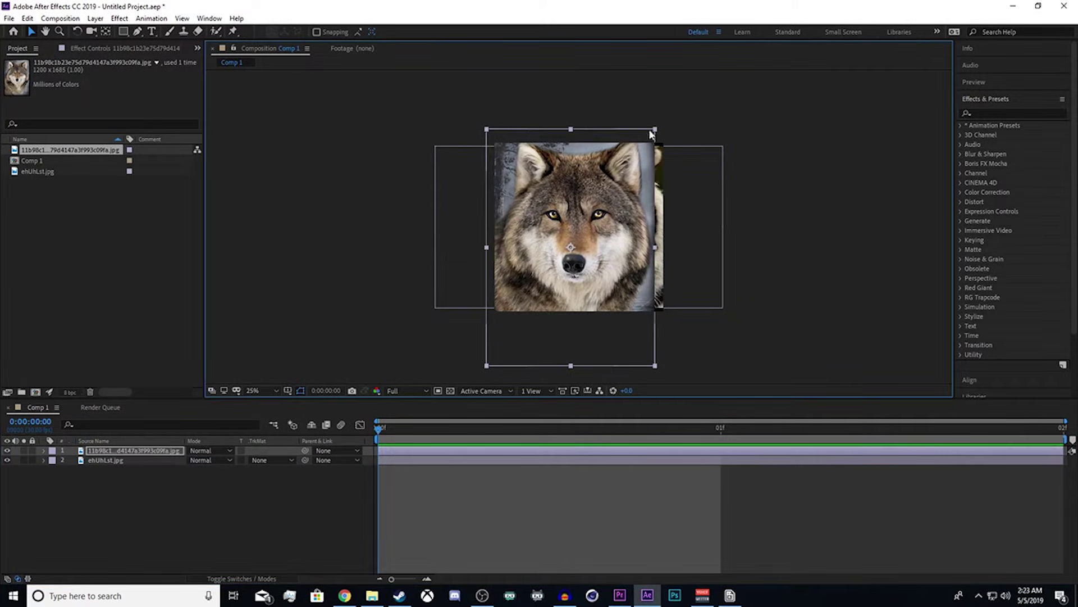
pyautogui.moveTo(656, 131); pyautogui.dragTo(717, 68)
pyautogui.moveTo(670, 107); pyautogui.dragTo(669, 115)
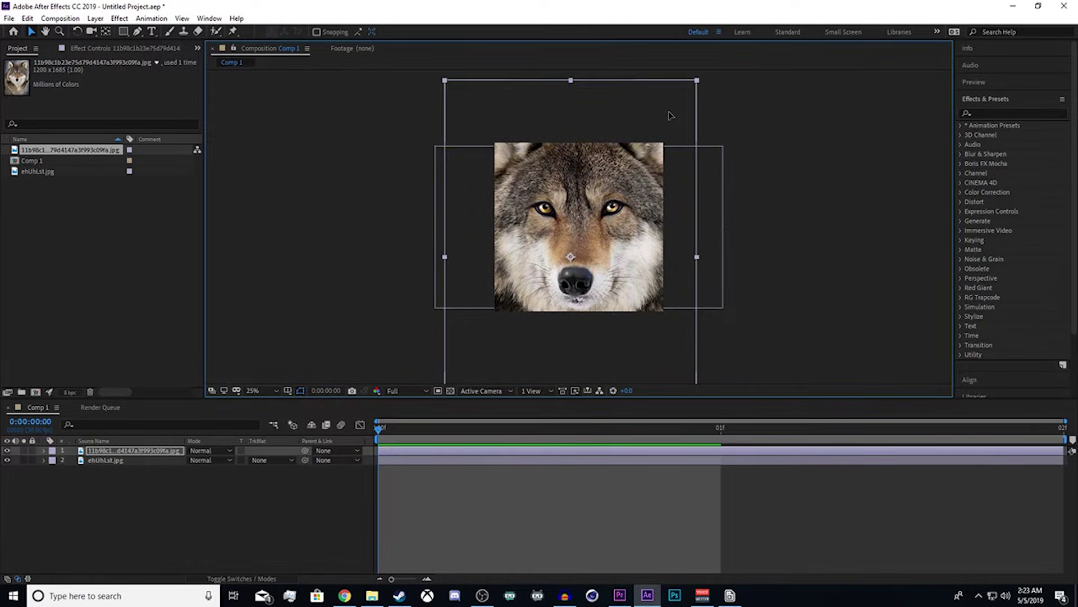
pyautogui.click(142, 460)
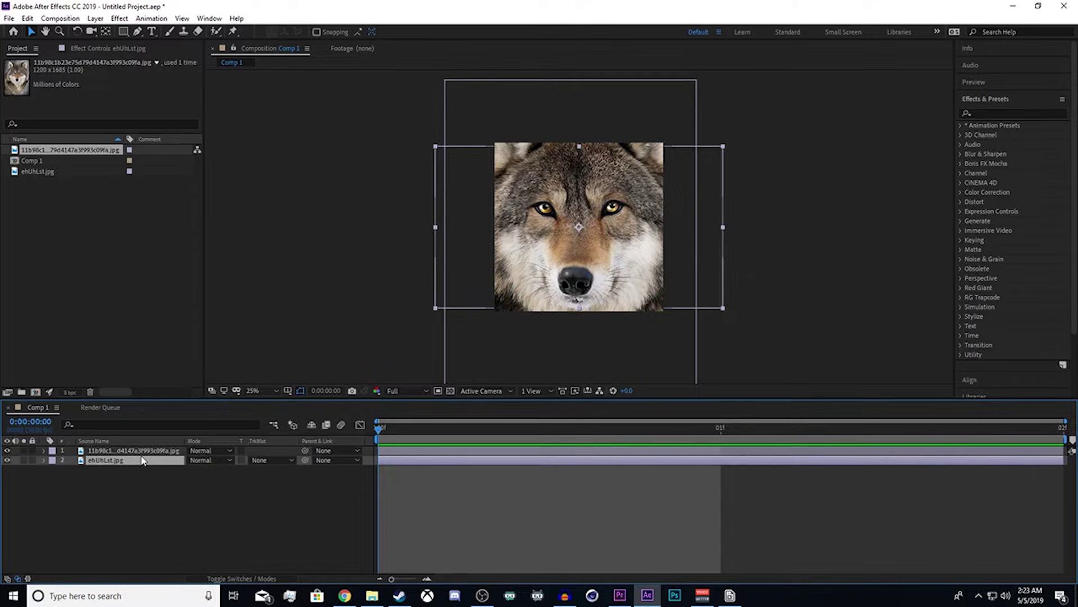
# - Lower the wolf layer's opacity so the tiger shows through
pyautogui.click(135, 451)
pyautogui.press('t')
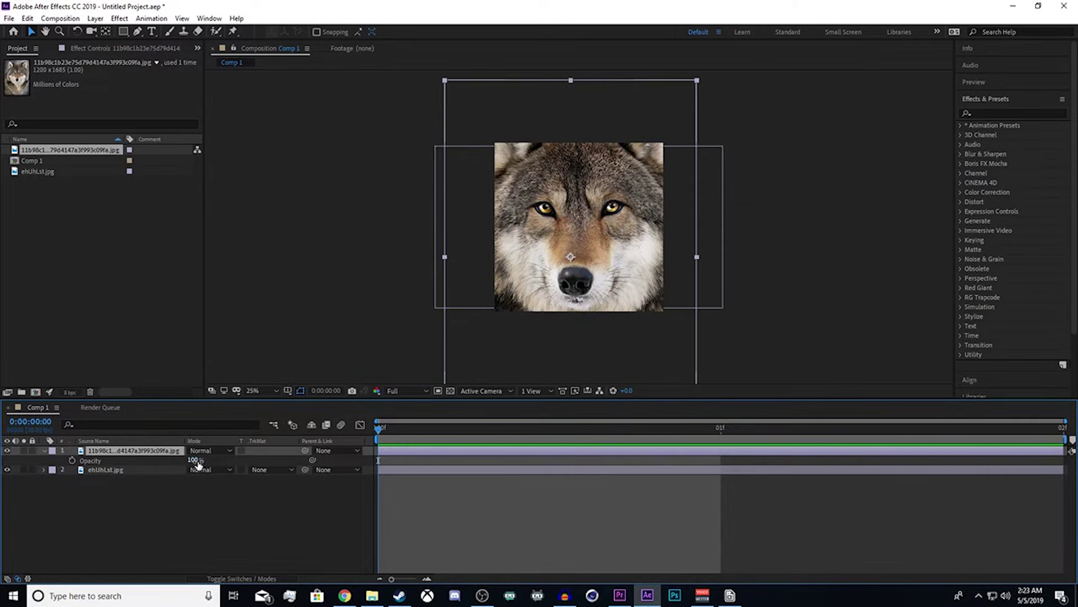
pyautogui.moveTo(197, 462); pyautogui.dragTo(181, 462)
# - Move and scale the tiger image until its face and eyes line up with the wolf's
pyautogui.click(135, 470)
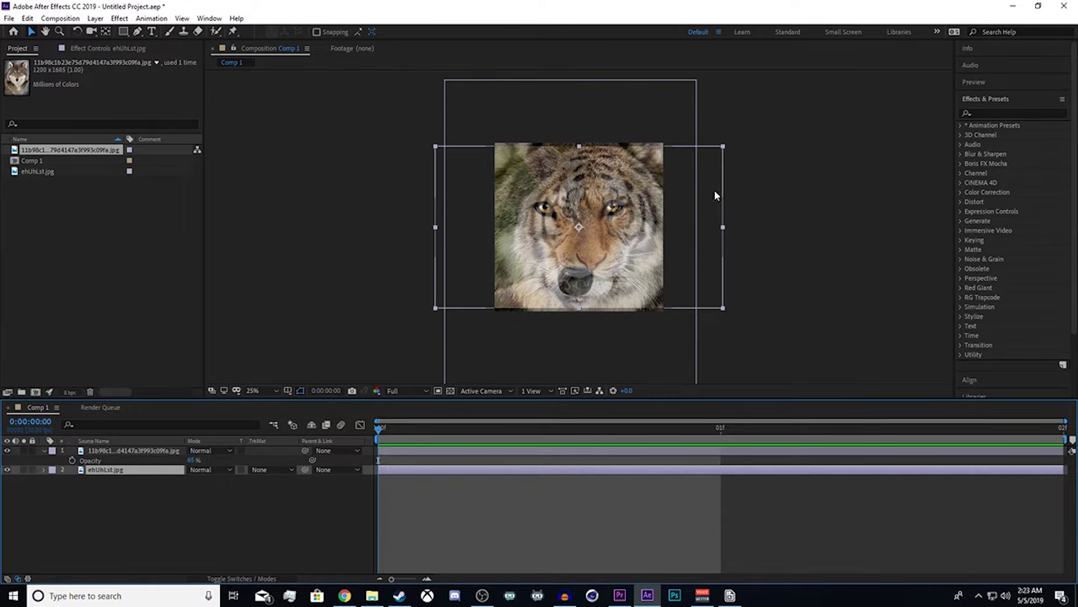
pyautogui.moveTo(715, 190); pyautogui.dragTo(676, 194)
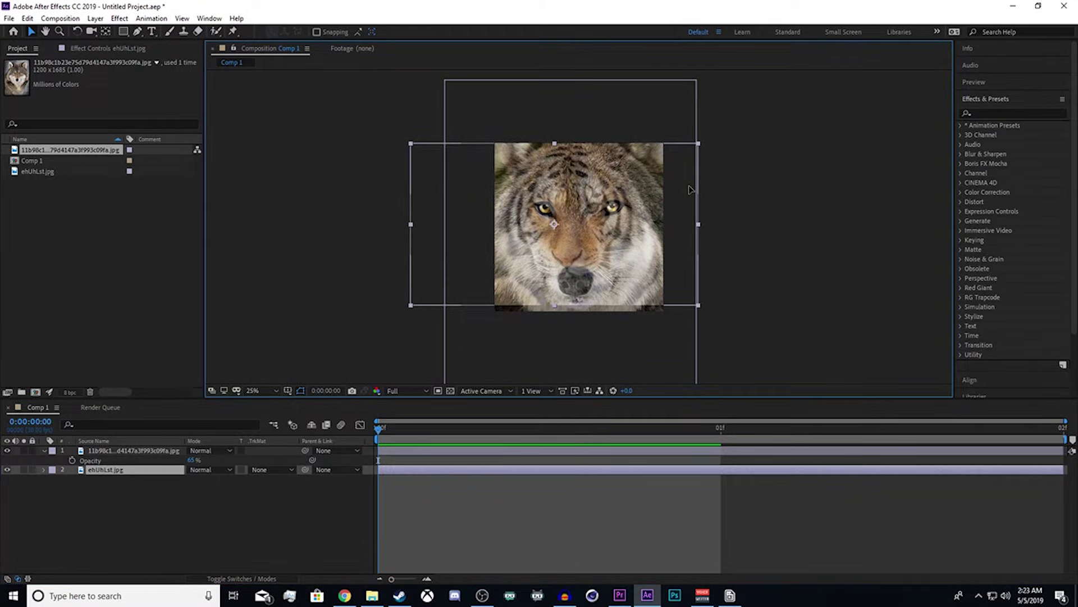
pyautogui.press('Return')
pyautogui.moveTo(699, 145); pyautogui.dragTo(745, 125)
pyautogui.moveTo(719, 178); pyautogui.dragTo(715, 177)
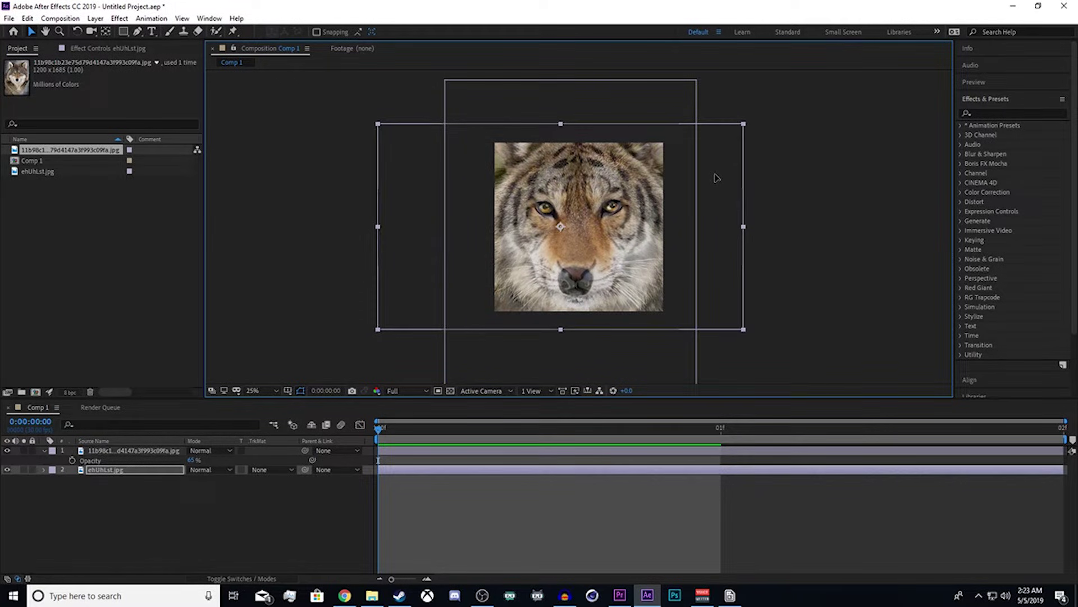
pyautogui.moveTo(745, 127); pyautogui.dragTo(739, 150)
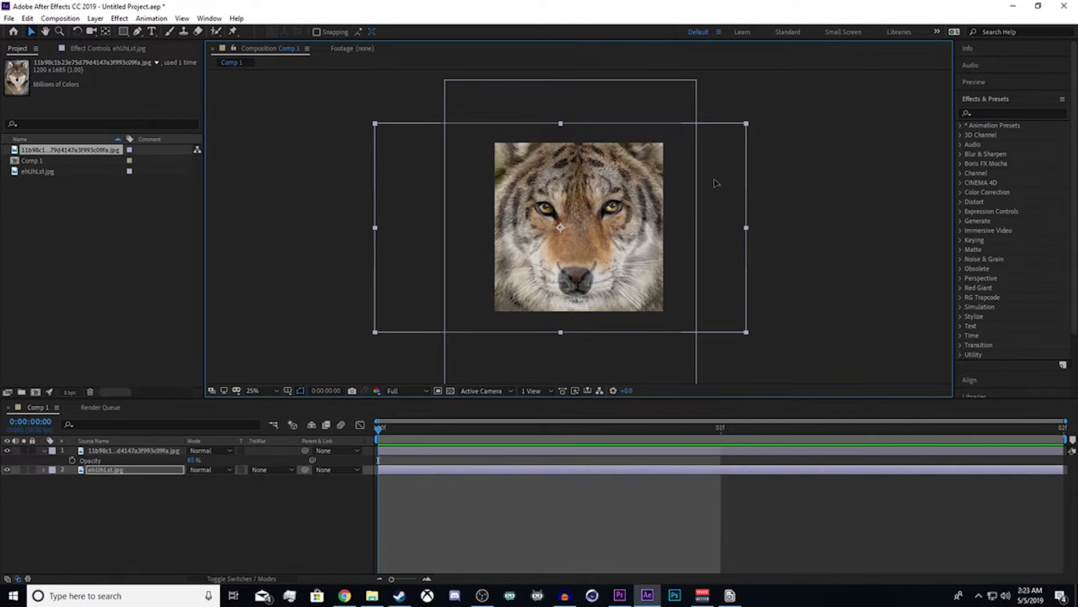
pyautogui.moveTo(716, 183); pyautogui.dragTo(714, 185)
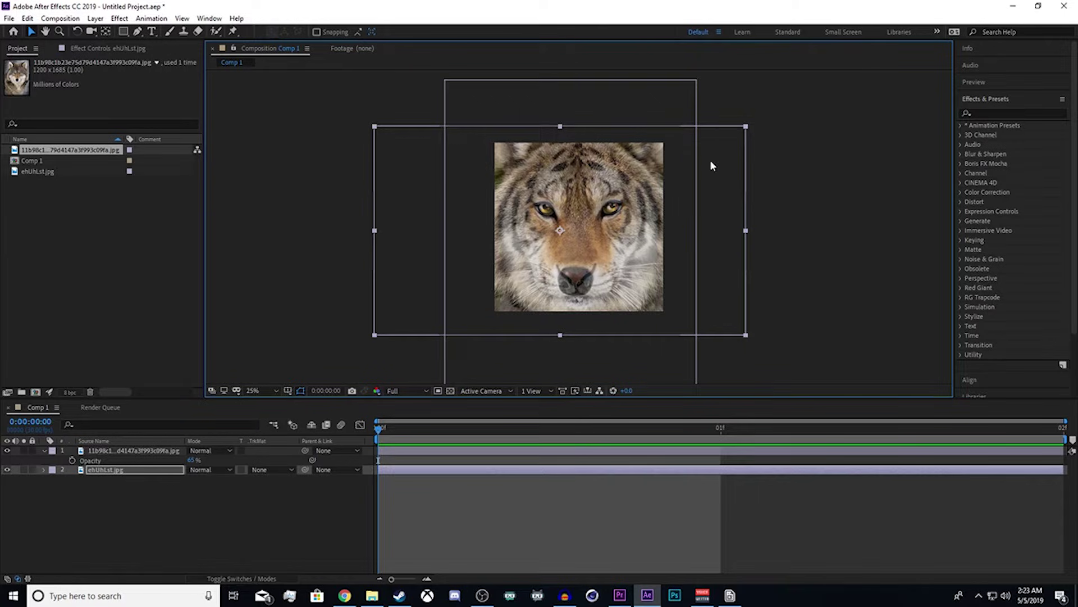
pyautogui.moveTo(746, 127); pyautogui.dragTo(758, 117)
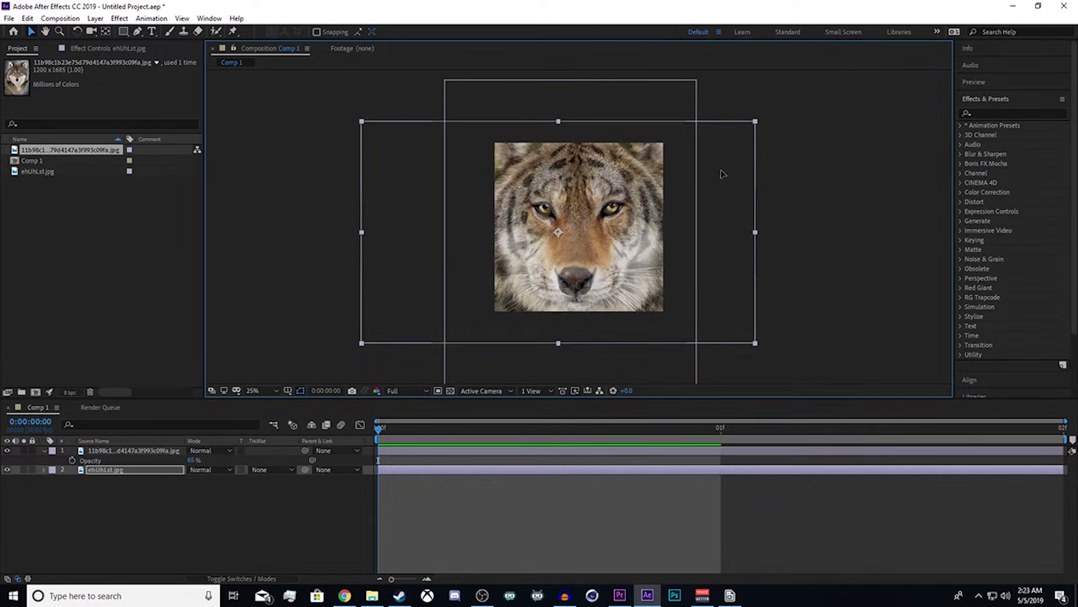
pyautogui.moveTo(726, 172); pyautogui.dragTo(723, 171)
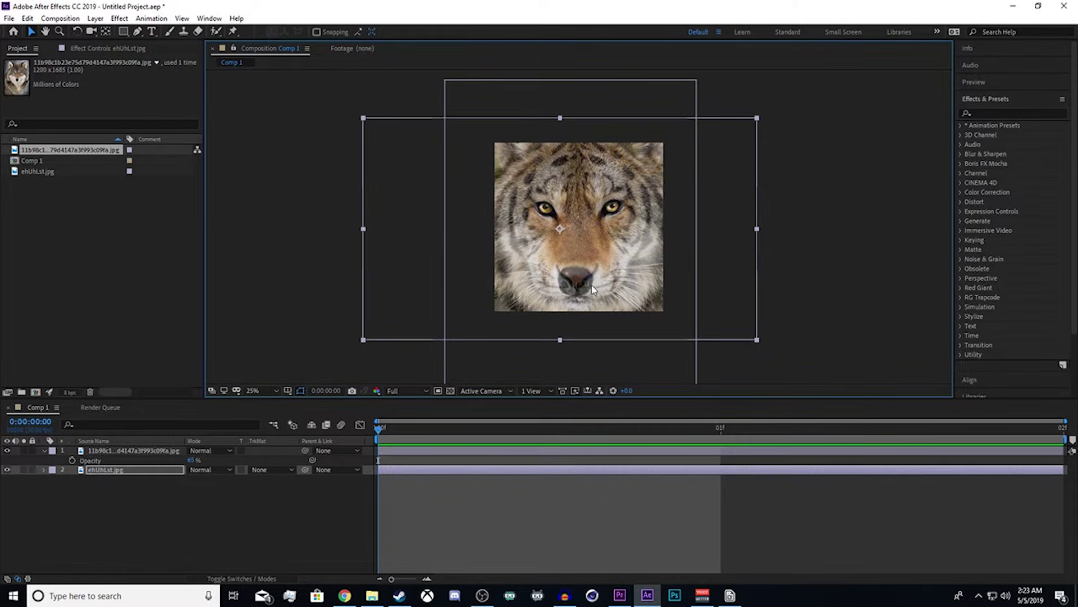
# - Restore the wolf to 100% opacity and trim its layer to the first frame
pyautogui.moveTo(193, 460); pyautogui.dragTo(632, 461)
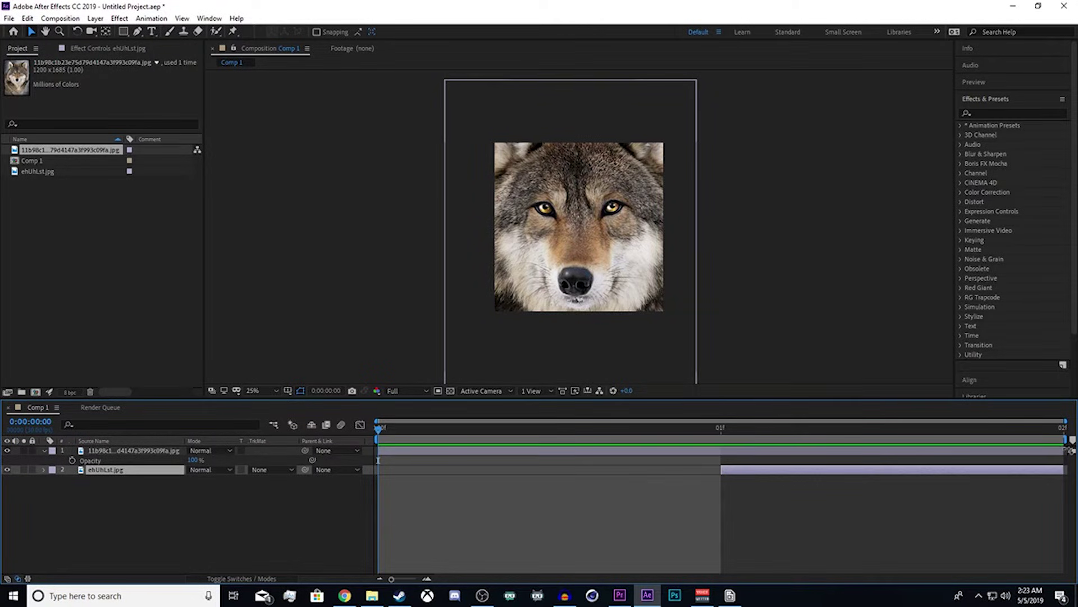
pyautogui.moveTo(1063, 450); pyautogui.dragTo(721, 450)
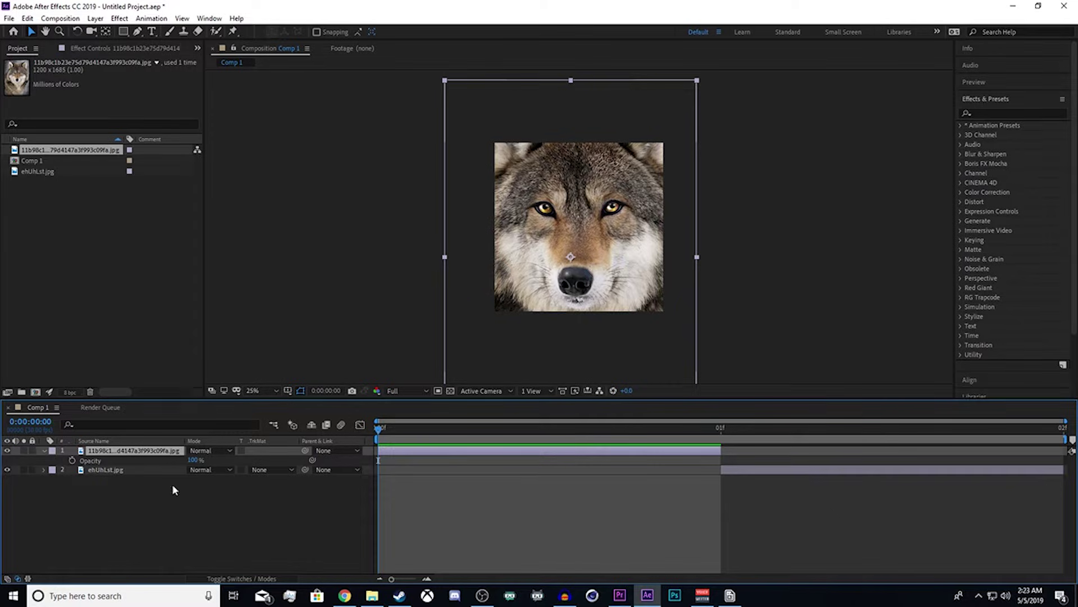
pyautogui.keyDown('shift'); pyautogui.click(136, 470); pyautogui.keyUp('shift')
# - Pre-compose both animal layers into Pre-comp 1 and enable Time Remapping on it
pyautogui.rightClick(139, 454)
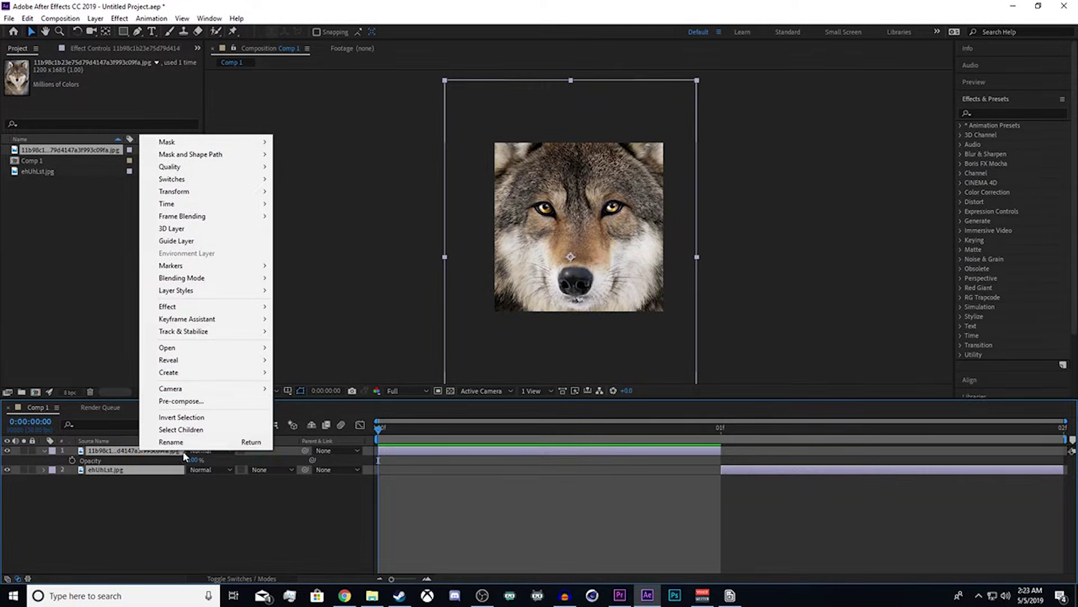
pyautogui.click(178, 401)
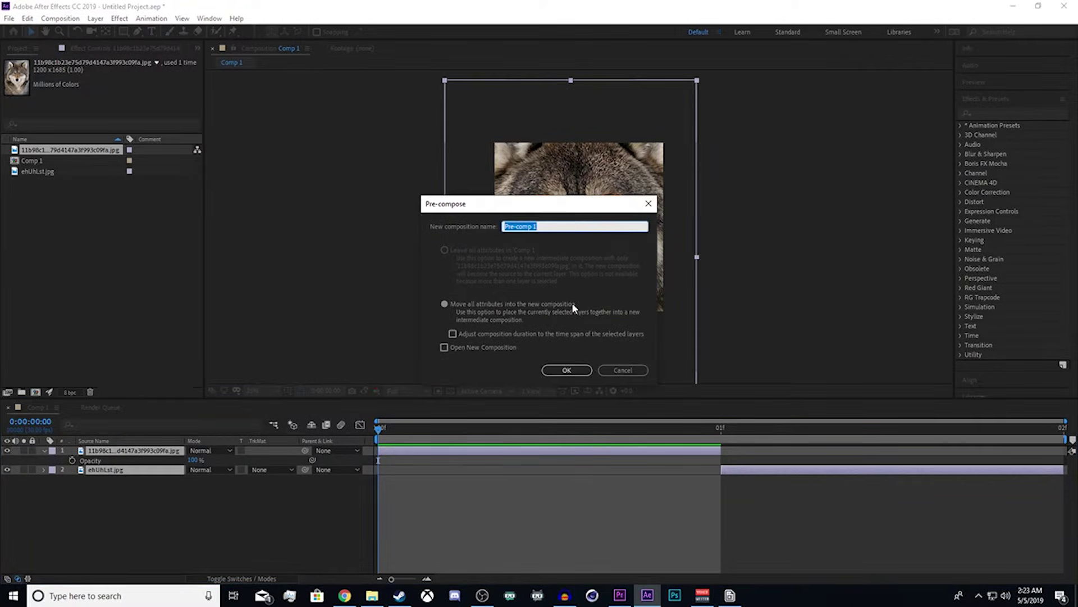
pyautogui.click(566, 371)
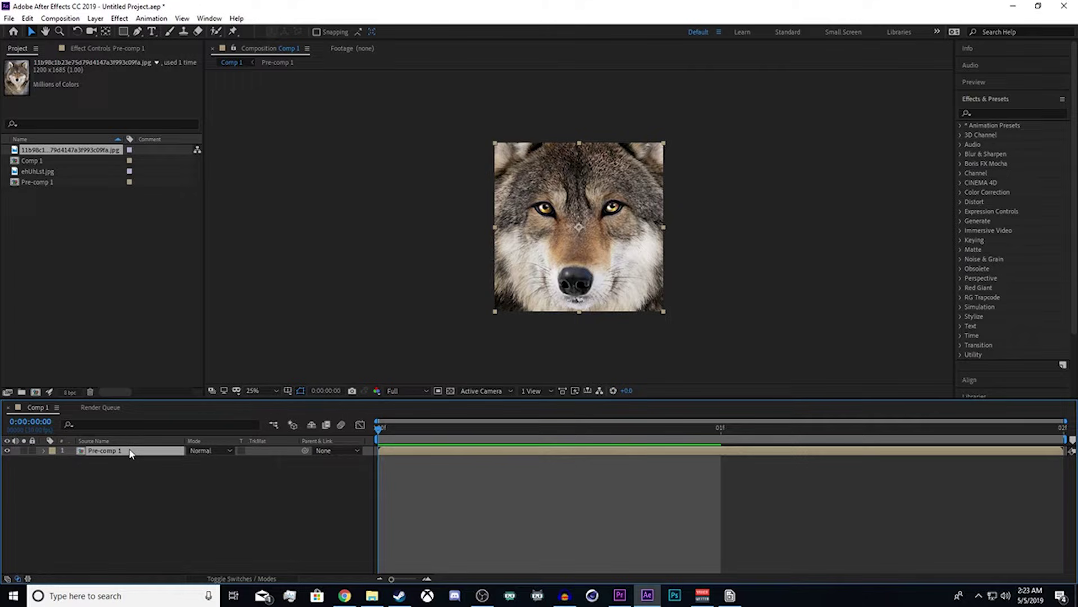
pyautogui.hotkey('ctrl', 'alt', 't')
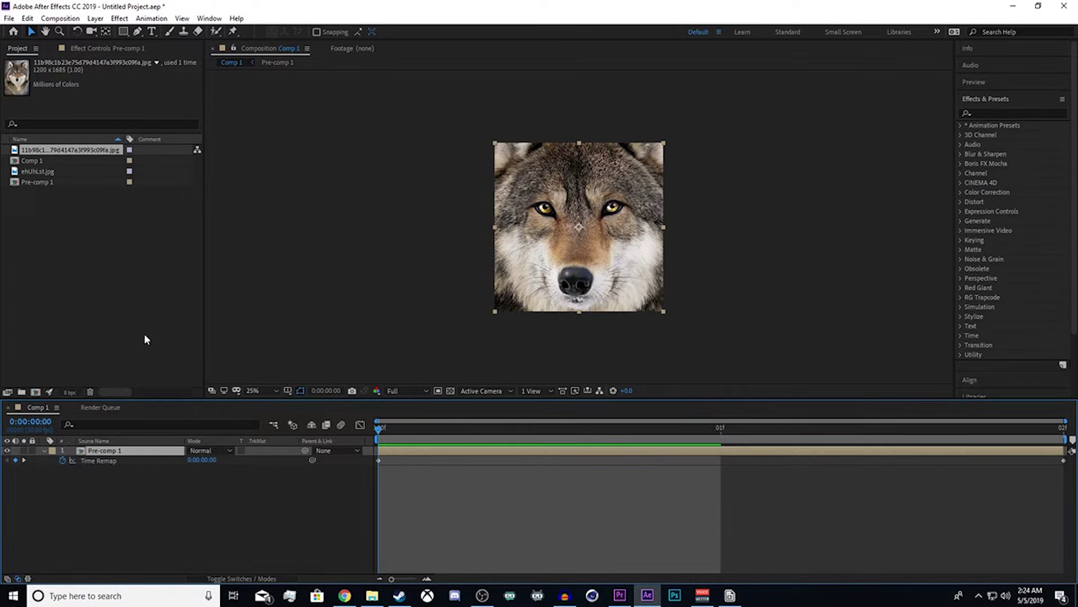
# - In Comp 1's Composition Settings, change the duration to 0:00:03:00
pyautogui.click(60, 19)
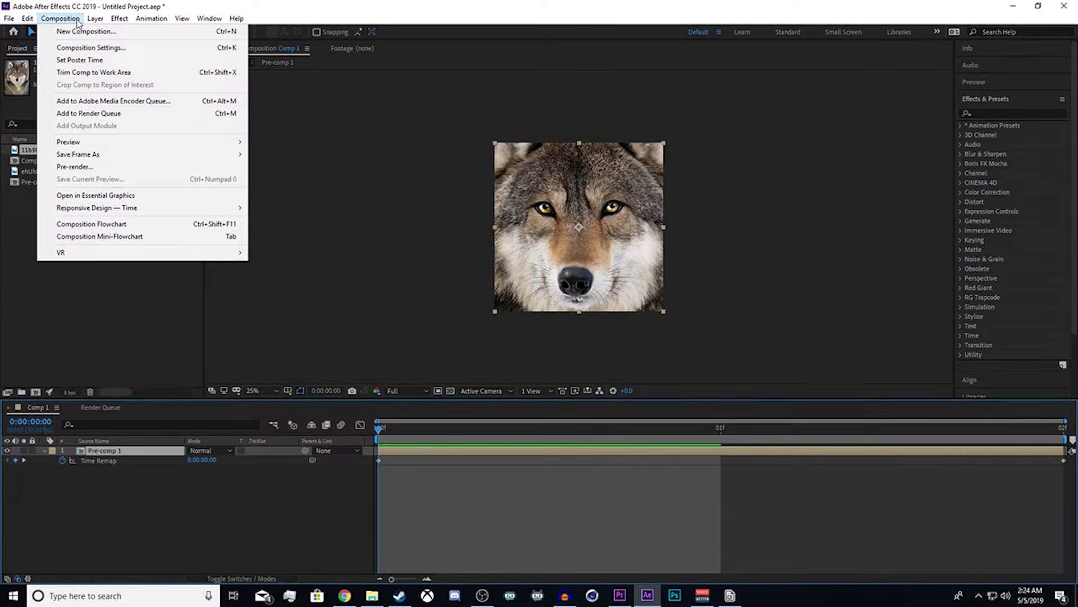
pyautogui.click(84, 47)
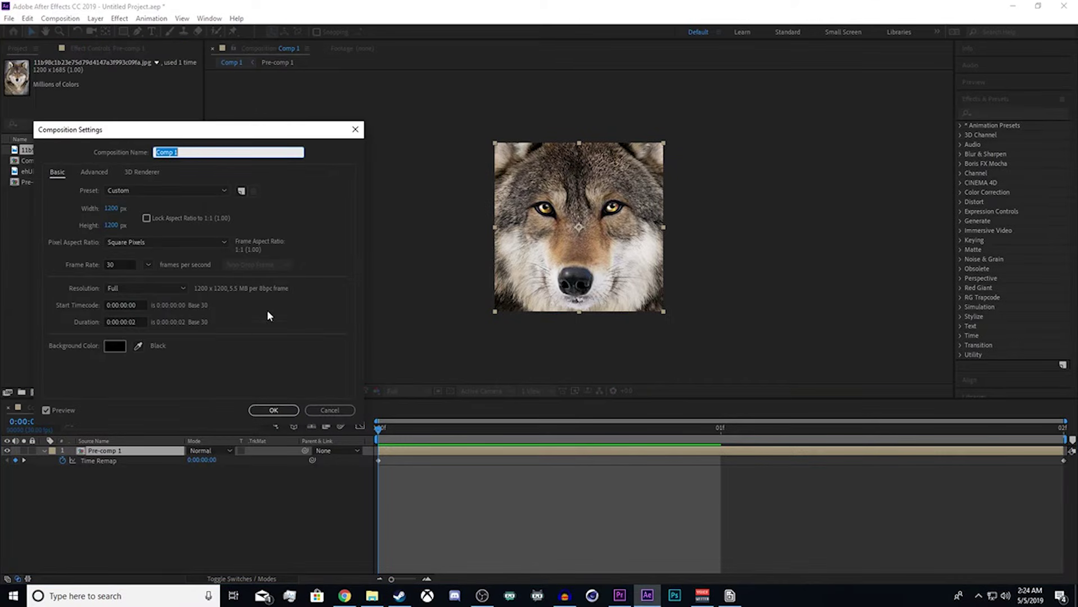
pyautogui.click(139, 322)
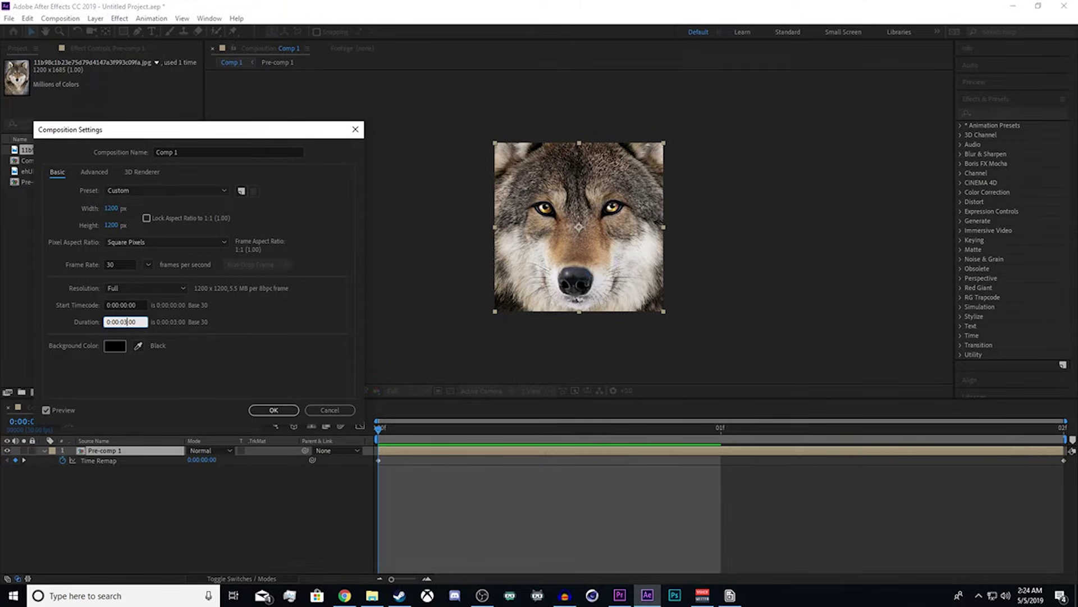
# - Apply the 3-second duration, extend Pre-comp 1 to the comp end, and add Timewarp to it
pyautogui.click(275, 409)
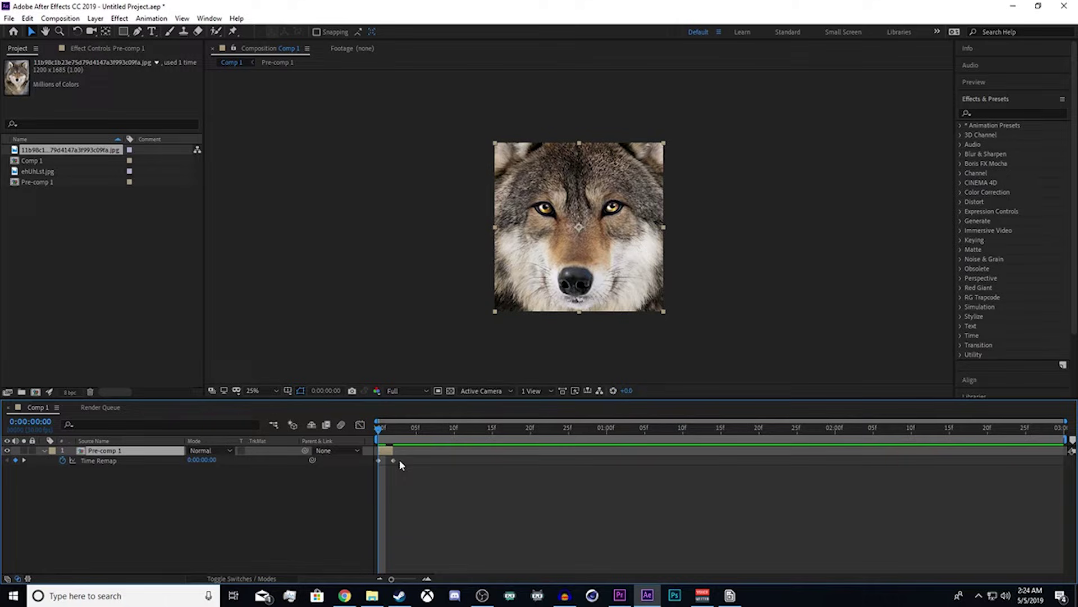
pyautogui.moveTo(397, 453); pyautogui.dragTo(1071, 451)
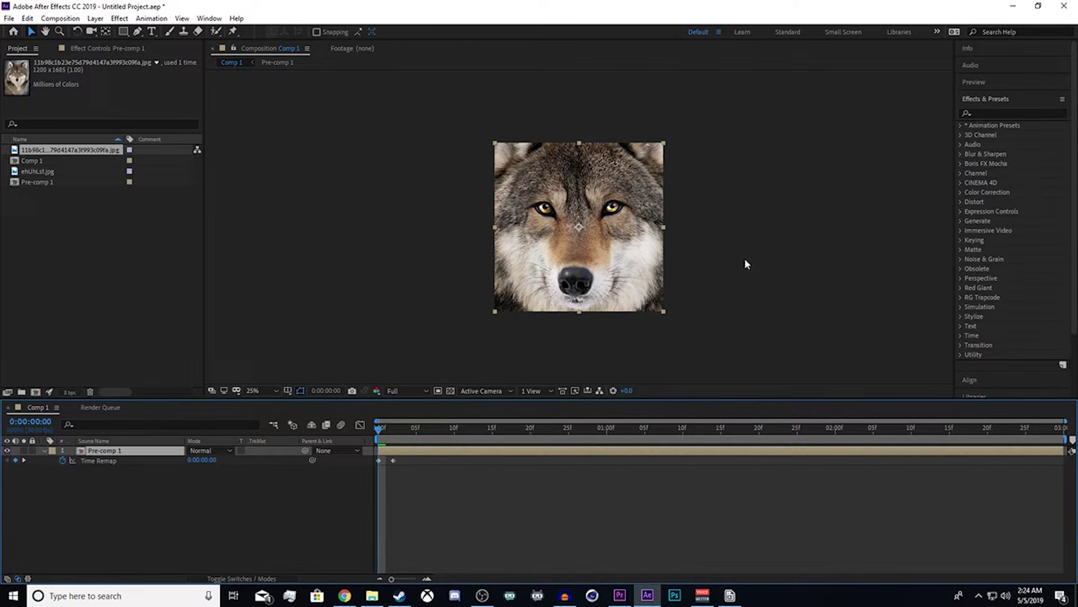
pyautogui.click(1021, 110)
pyautogui.write('timew')
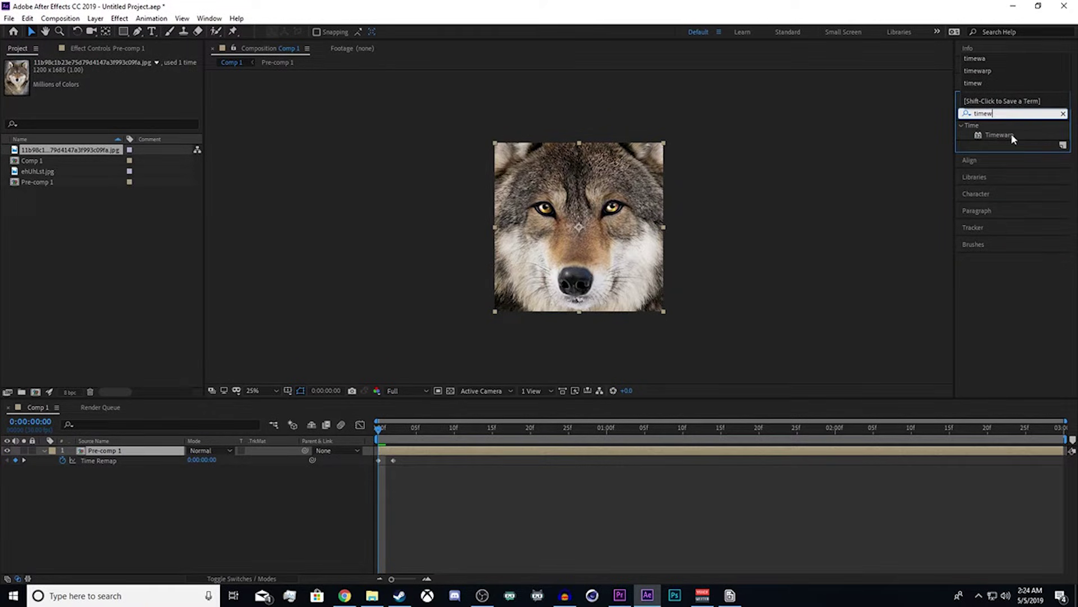
pyautogui.moveTo(1006, 135); pyautogui.dragTo(160, 452)
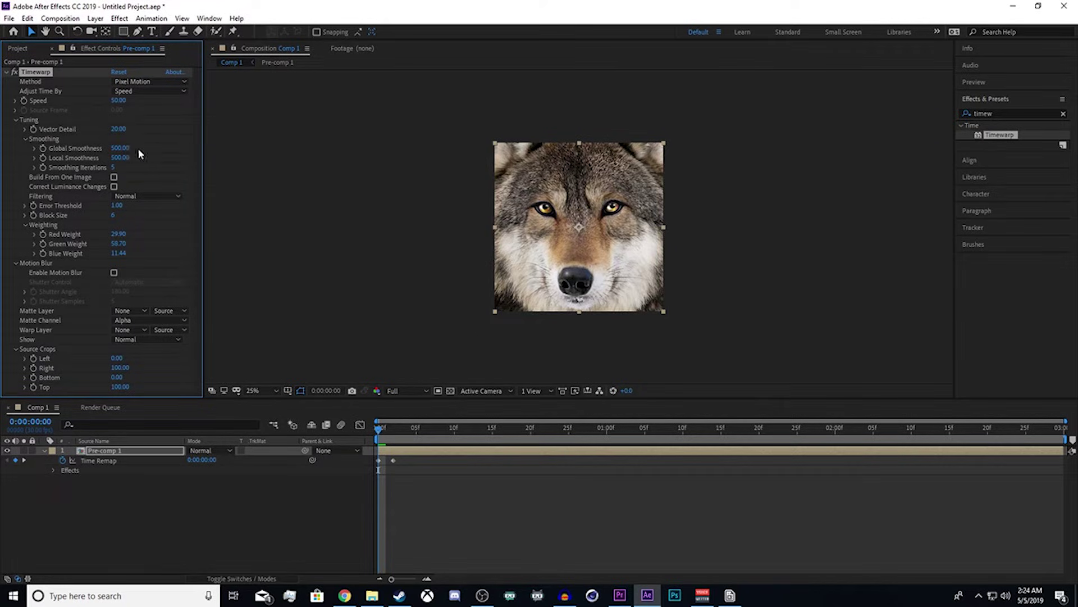
# - Set the Timewarp Speed to 1.13 and play a preview of the morph
pyautogui.moveTo(375, 433); pyautogui.dragTo(1070, 472)
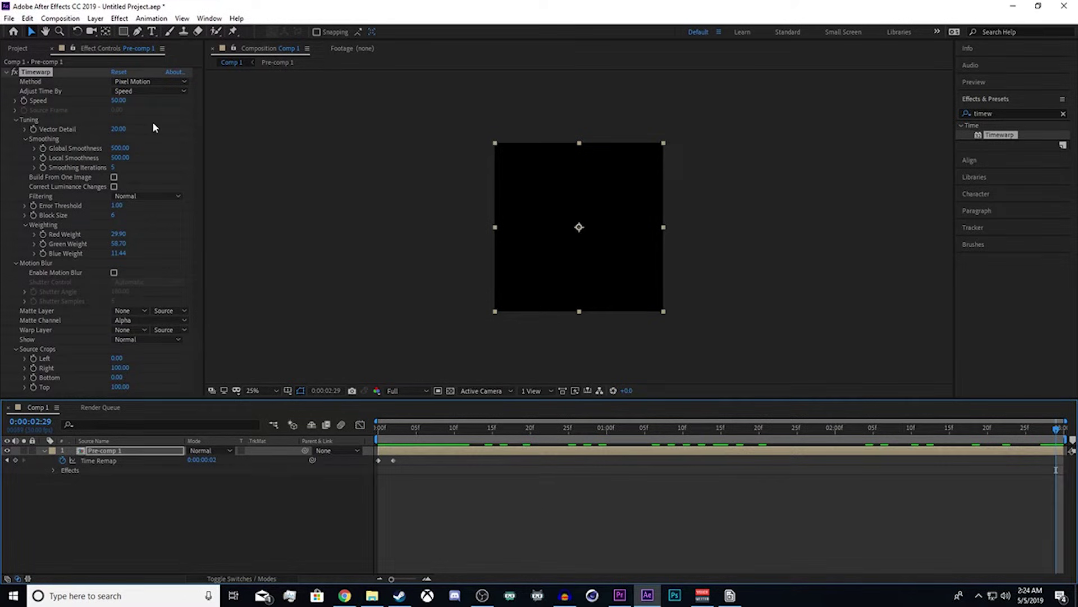
pyautogui.click(112, 101)
pyautogui.moveTo(112, 100); pyautogui.dragTo(104, 108)
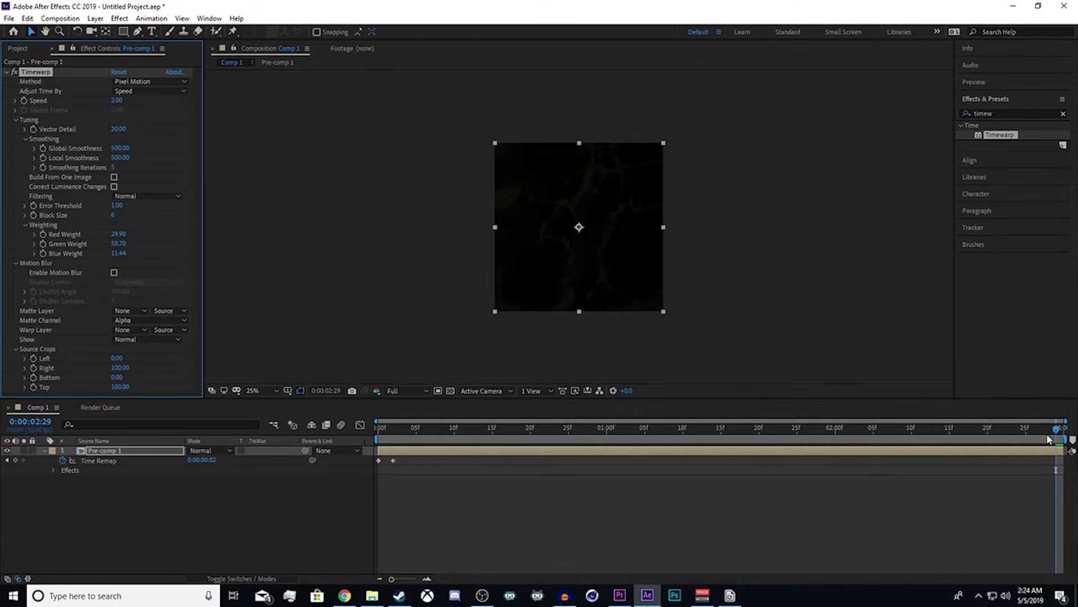
pyautogui.moveTo(1057, 430); pyautogui.dragTo(1064, 459)
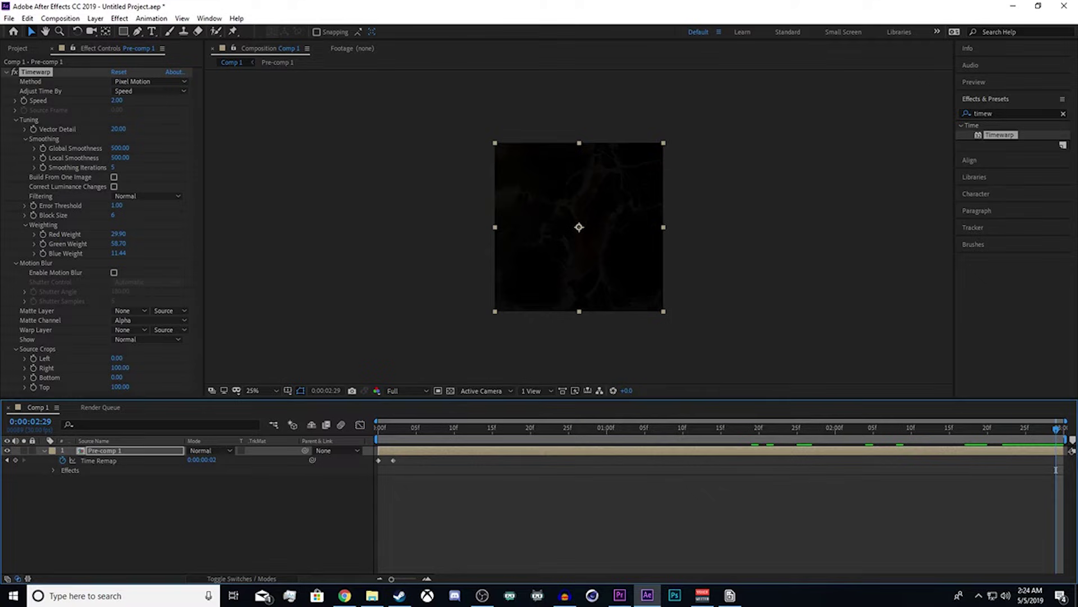
pyautogui.click(117, 100)
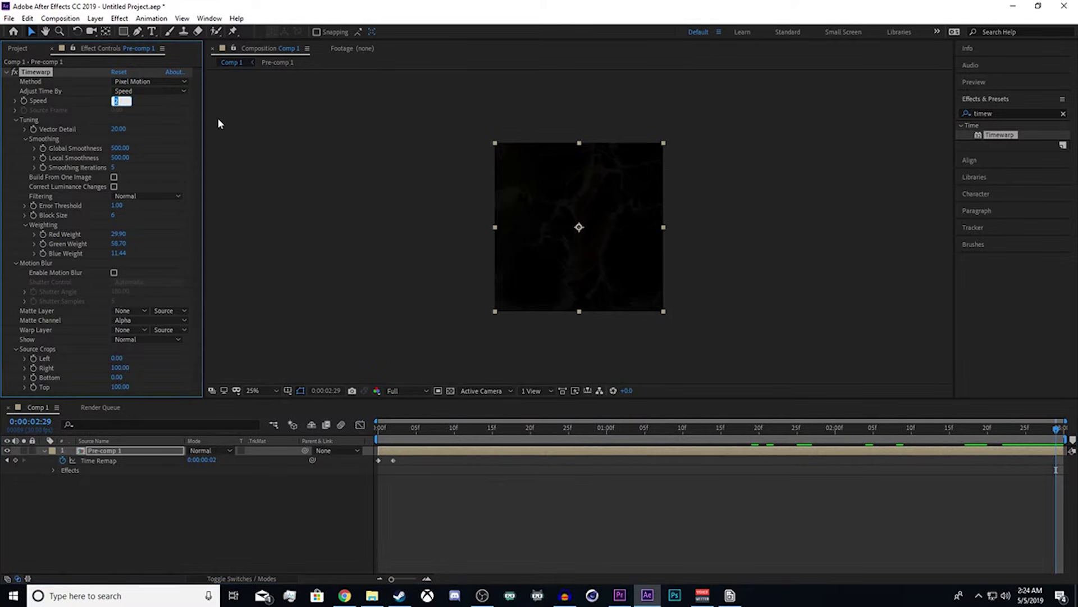
pyautogui.write('1.13')
pyautogui.press('Return')
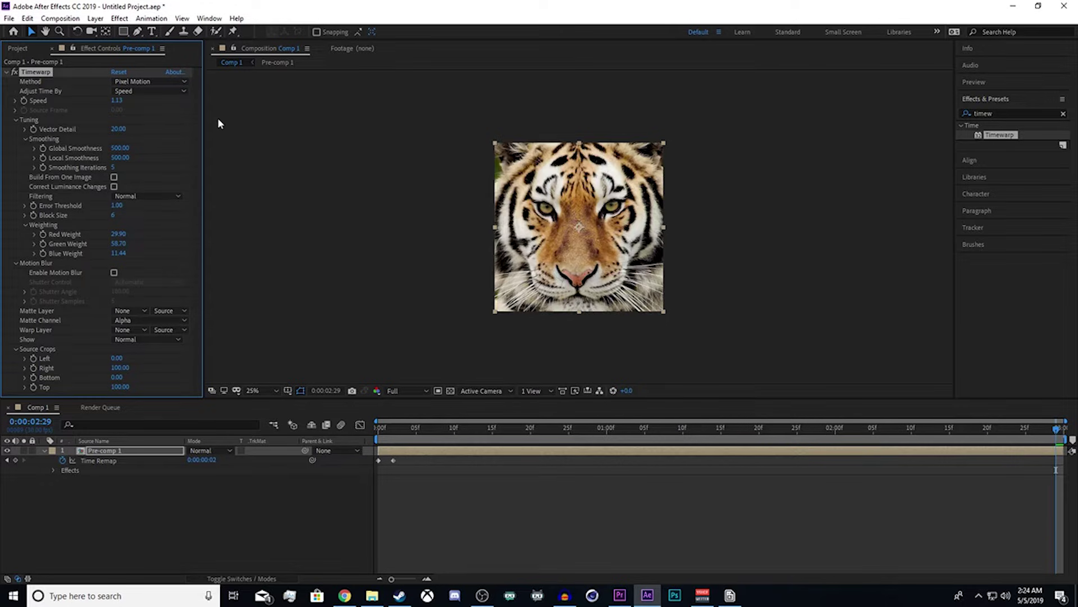
pyautogui.press('space')
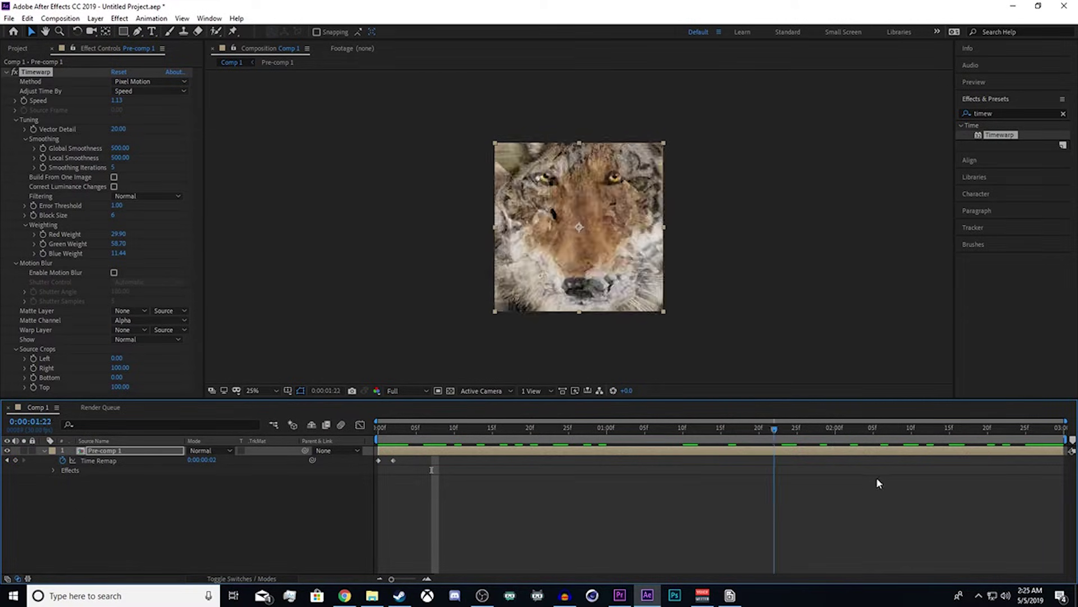
pyautogui.press('space')
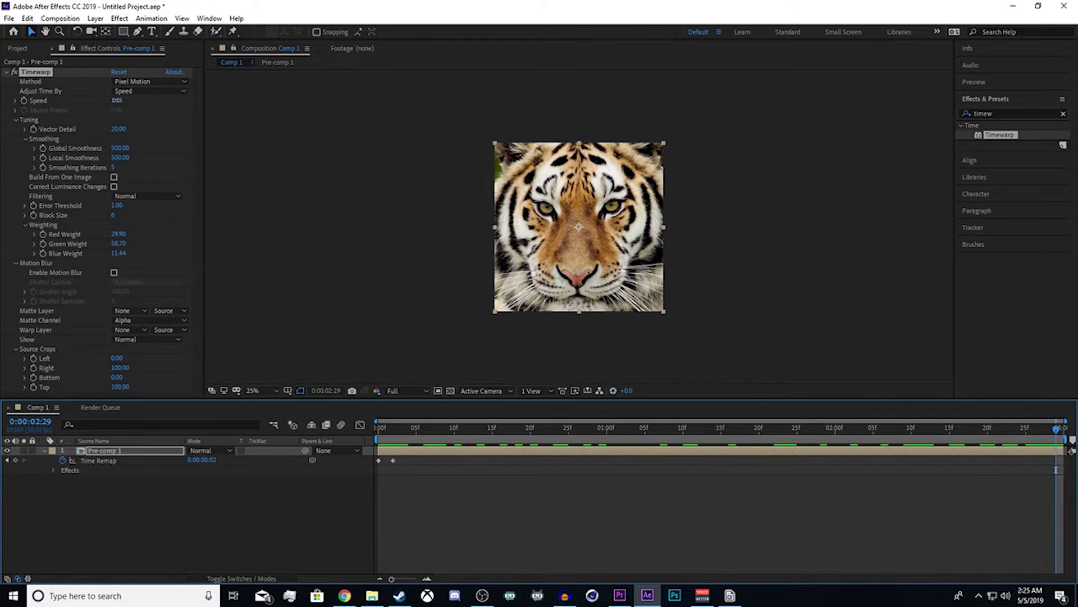
pyautogui.click(118, 101)
pyautogui.click(337, 219)
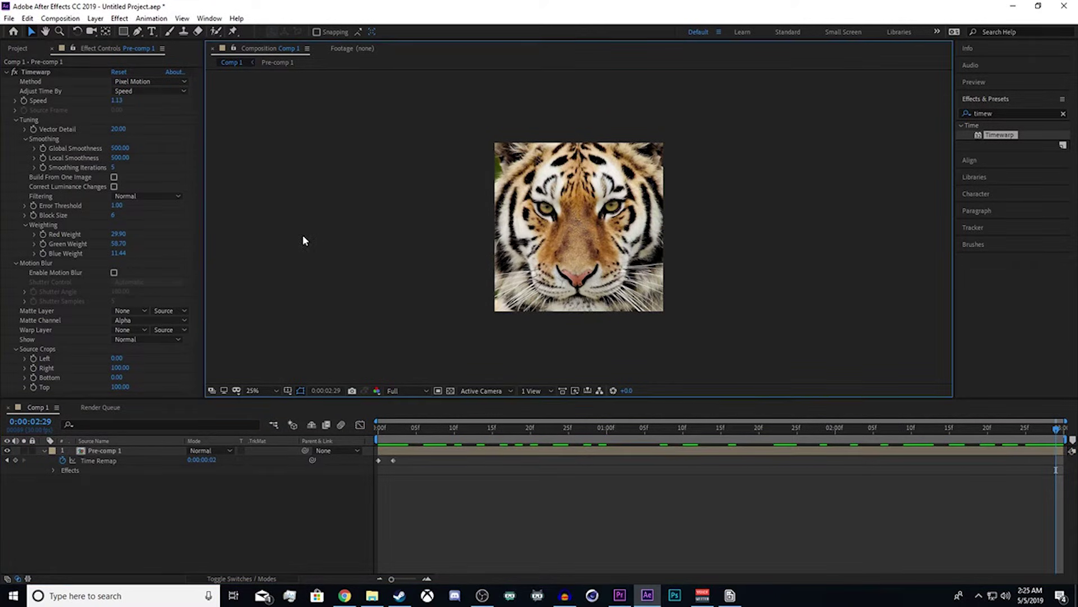
pyautogui.click(682, 427)
pyautogui.press('space')
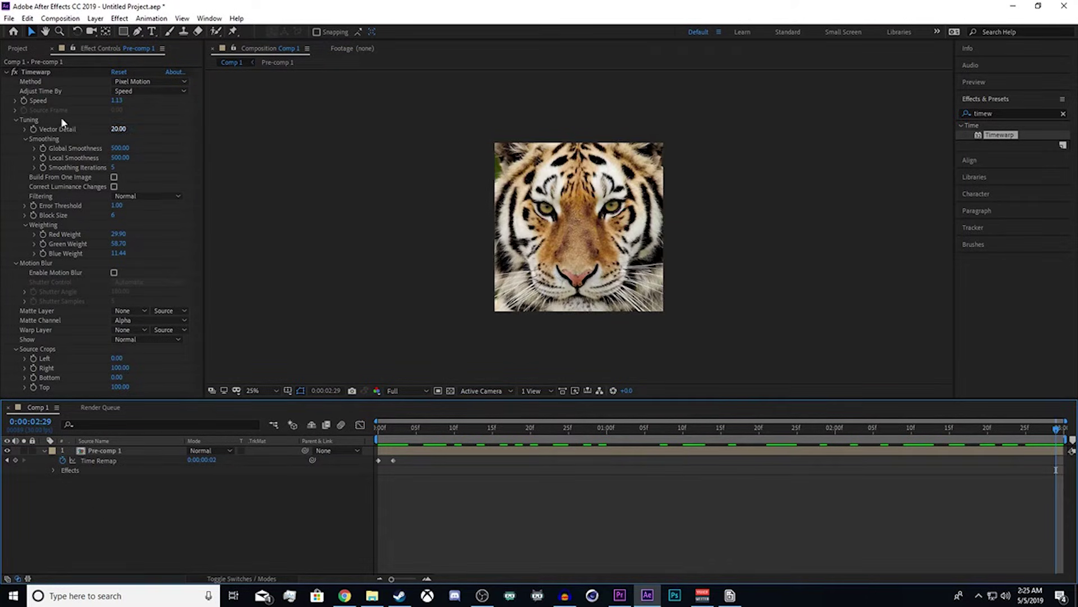
pyautogui.click(118, 101)
pyautogui.click(334, 207)
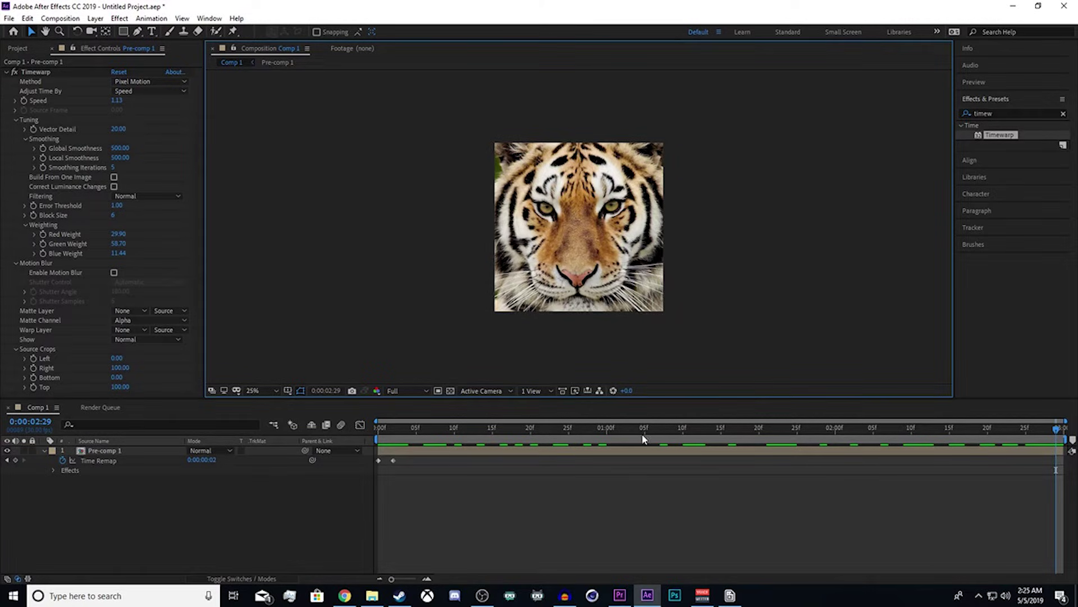
pyautogui.moveTo(648, 430); pyautogui.dragTo(684, 440)
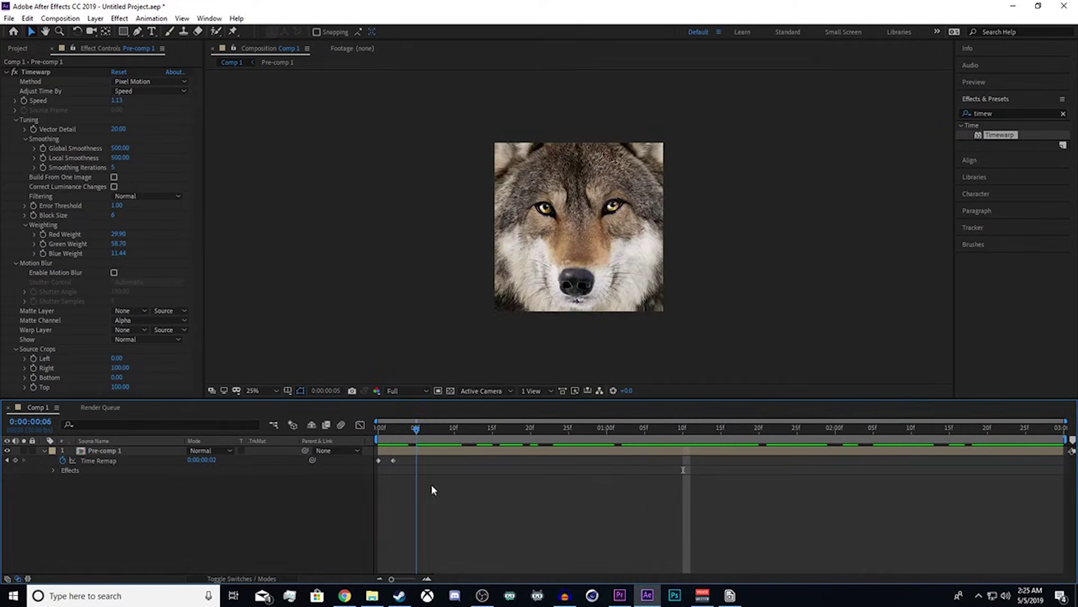
pyautogui.press('space')
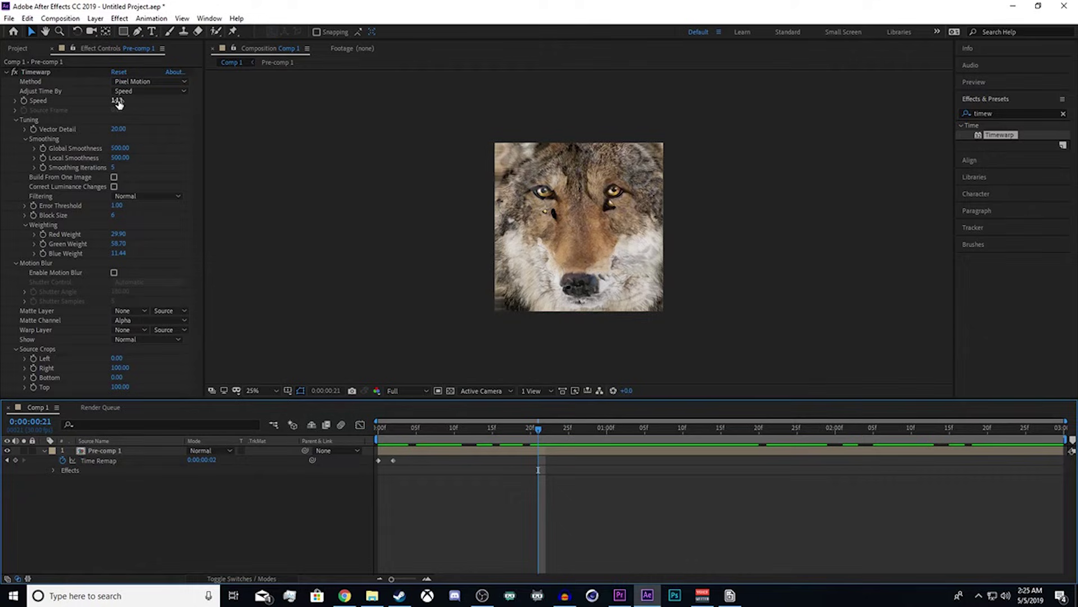
pyautogui.click(117, 101)
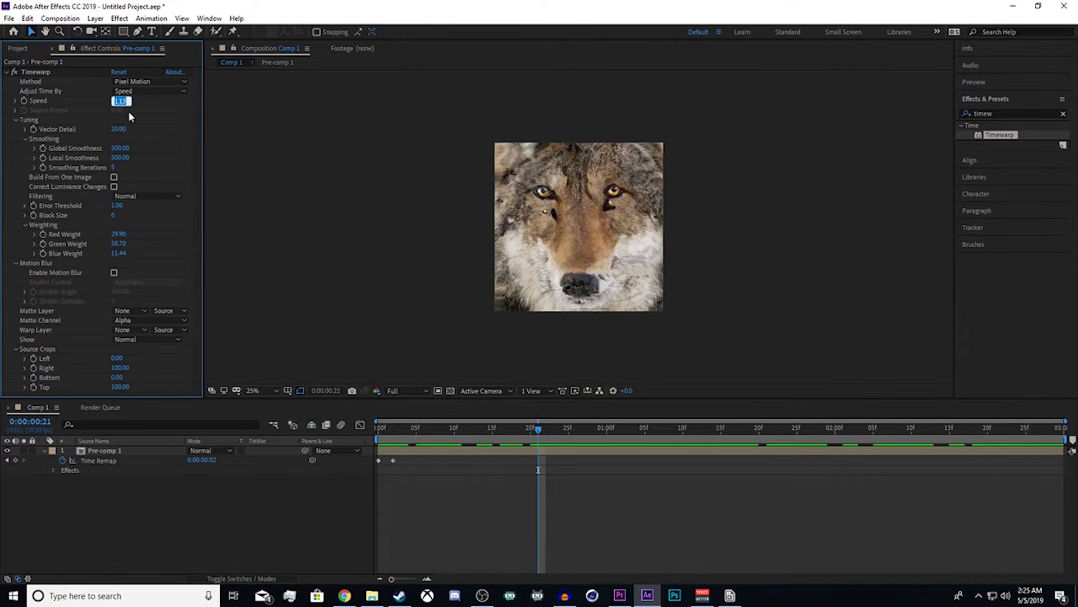
pyautogui.click(307, 228)
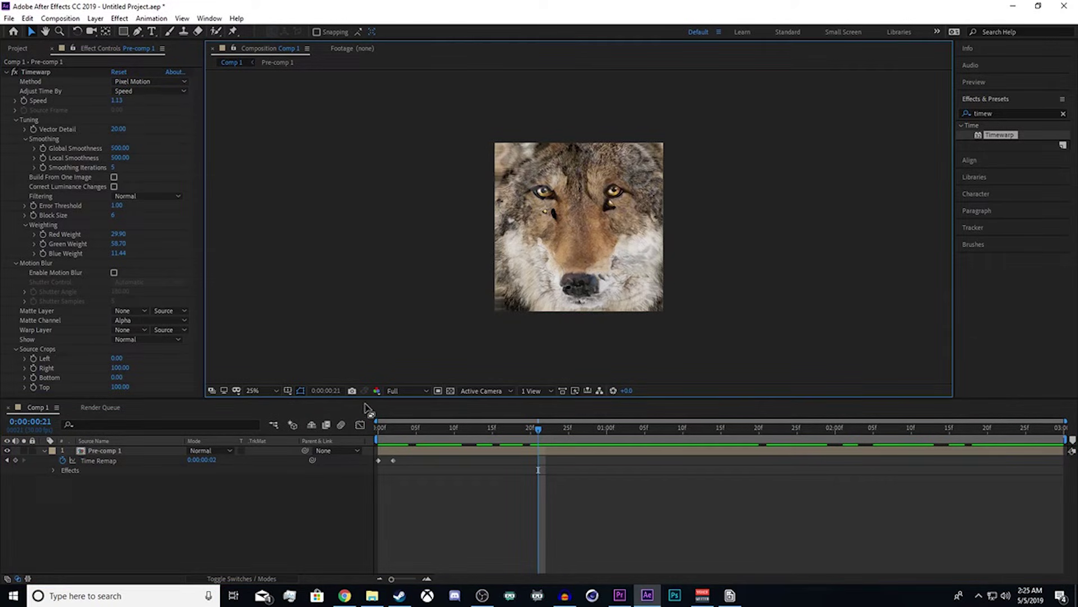
pyautogui.click(379, 430)
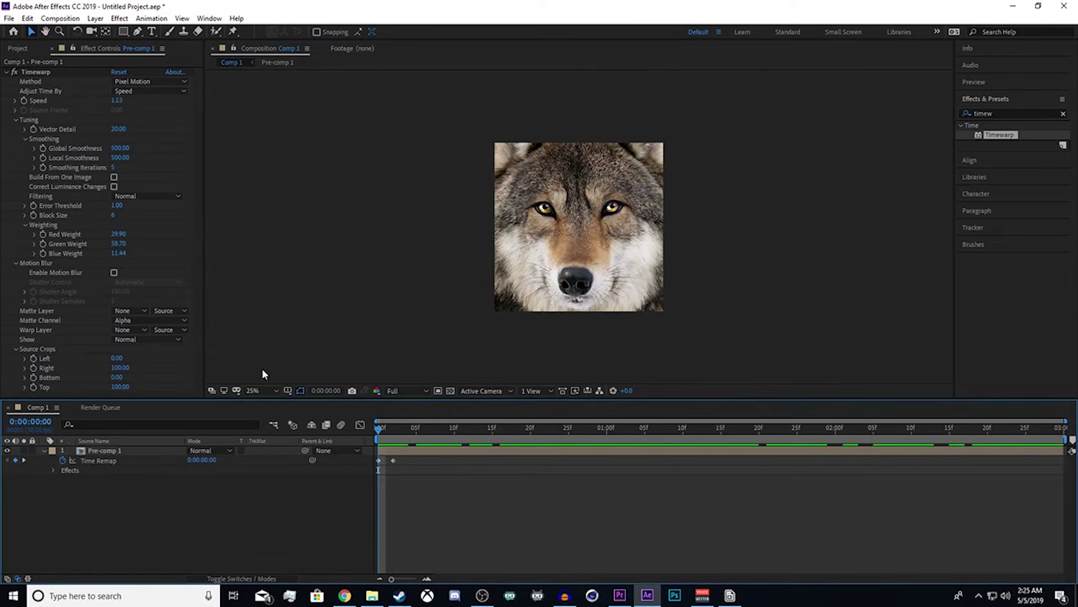
pyautogui.moveTo(383, 429); pyautogui.dragTo(567, 472)
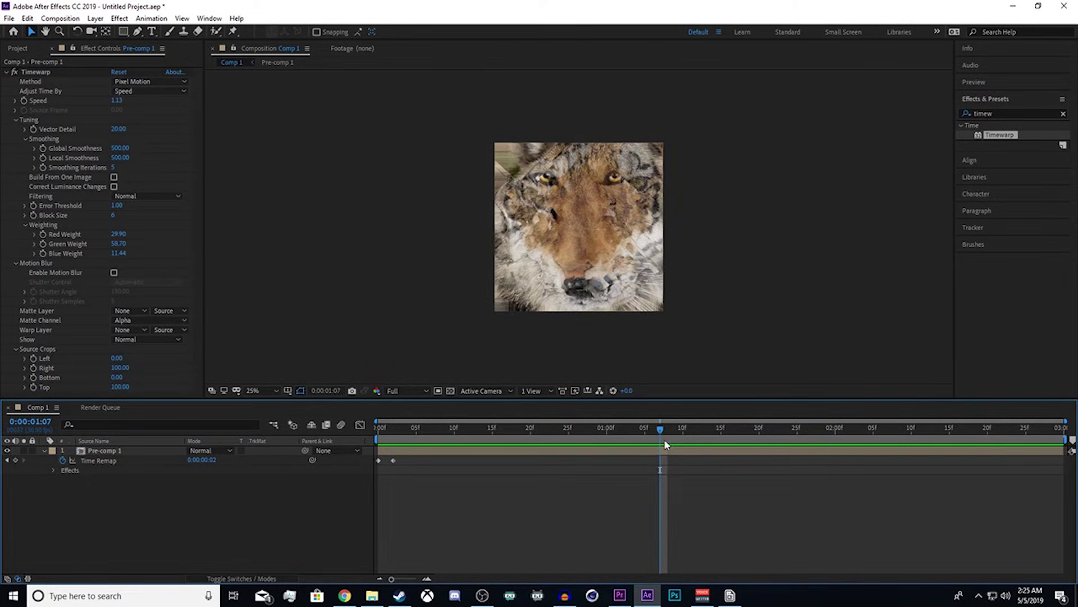
# - Set the Timewarp Global Smoothness to 5000 while checking mid-morph frames
pyautogui.moveTo(664, 443); pyautogui.dragTo(630, 433)
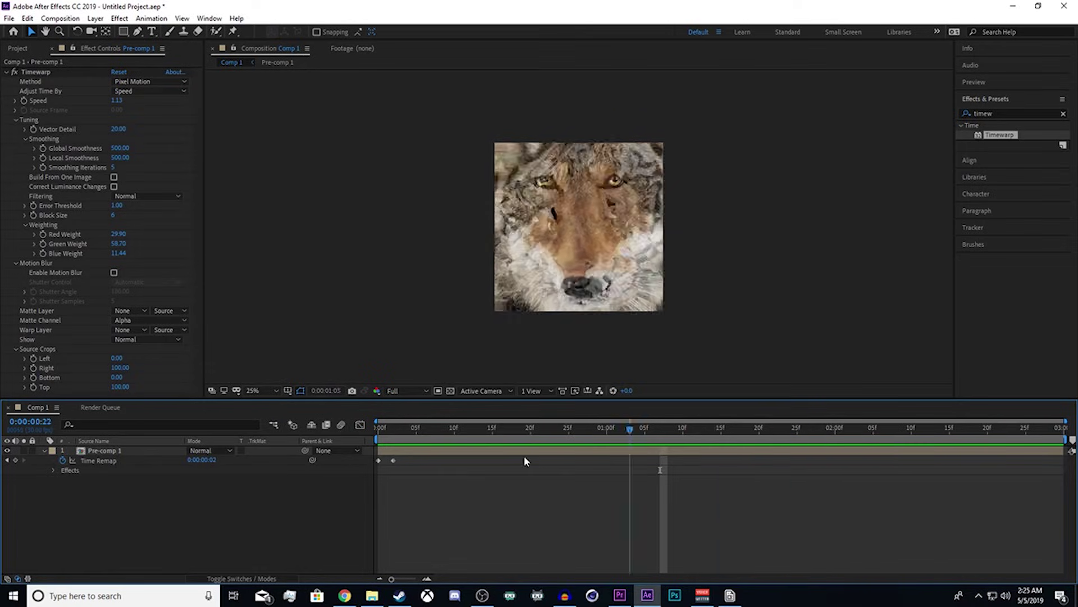
pyautogui.moveTo(630, 474); pyautogui.dragTo(637, 471)
pyautogui.click(119, 148)
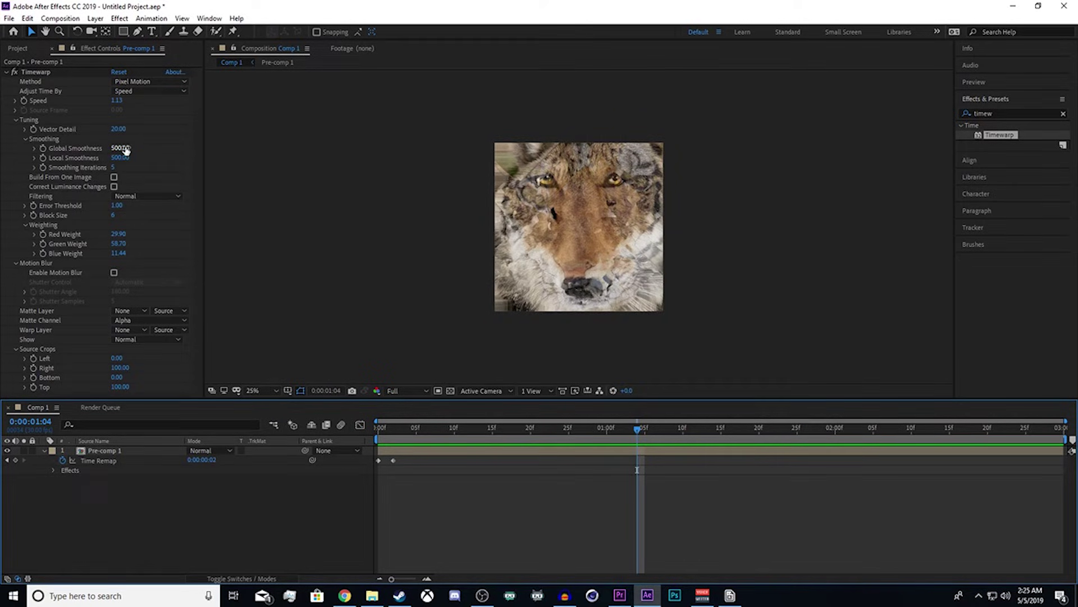
pyautogui.write('5000')
pyautogui.press('Return')
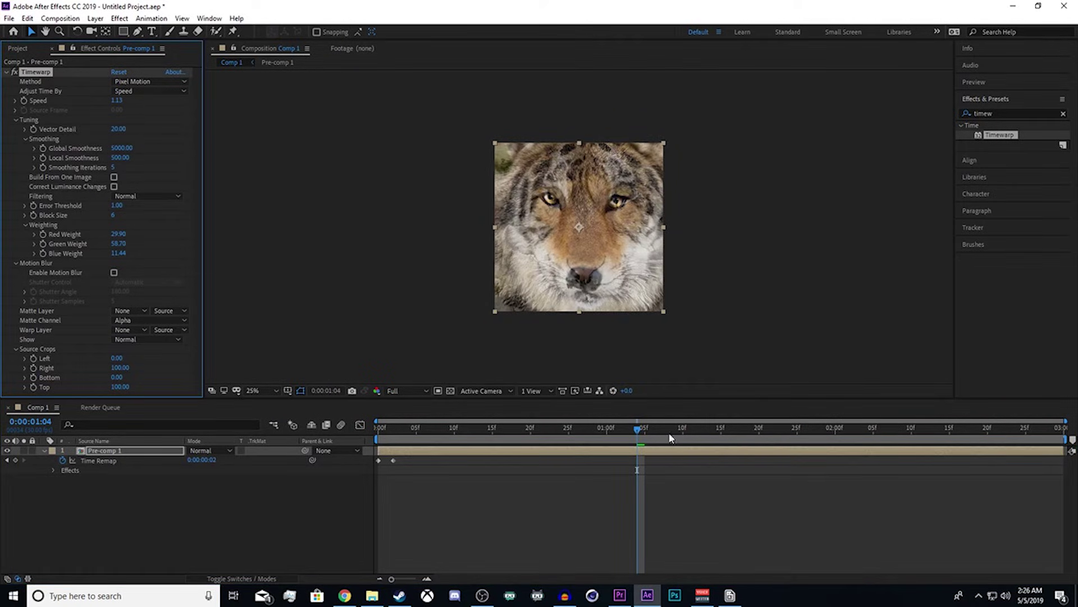
# - Raise the Error Threshold to 23.20 and scrub the morph to check it
pyautogui.click(119, 128)
pyautogui.moveTo(117, 209); pyautogui.dragTo(256, 222)
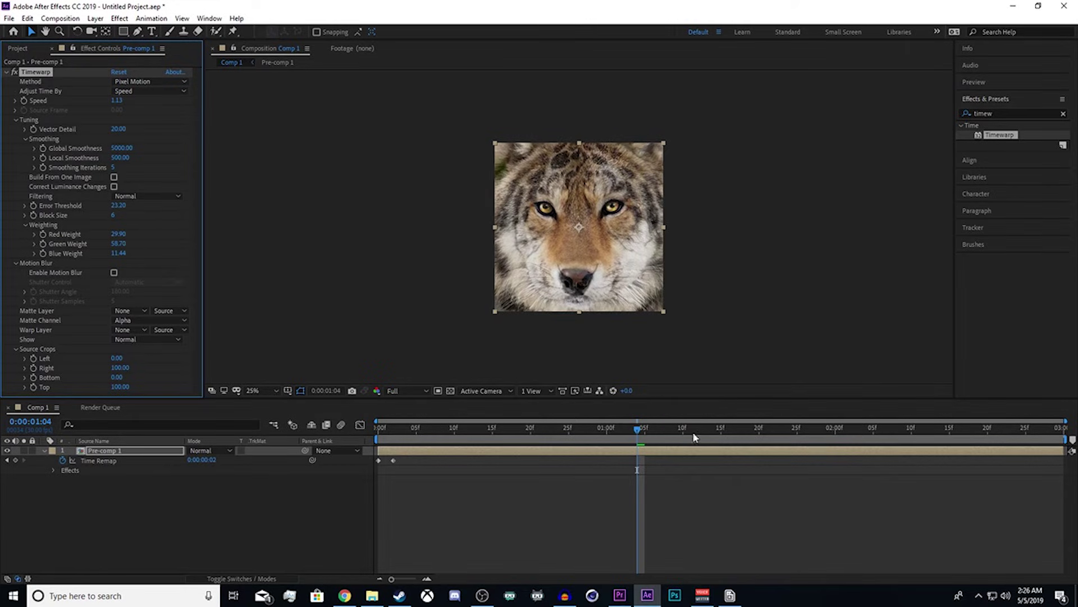
pyautogui.click(694, 433)
pyautogui.moveTo(689, 421); pyautogui.dragTo(736, 452)
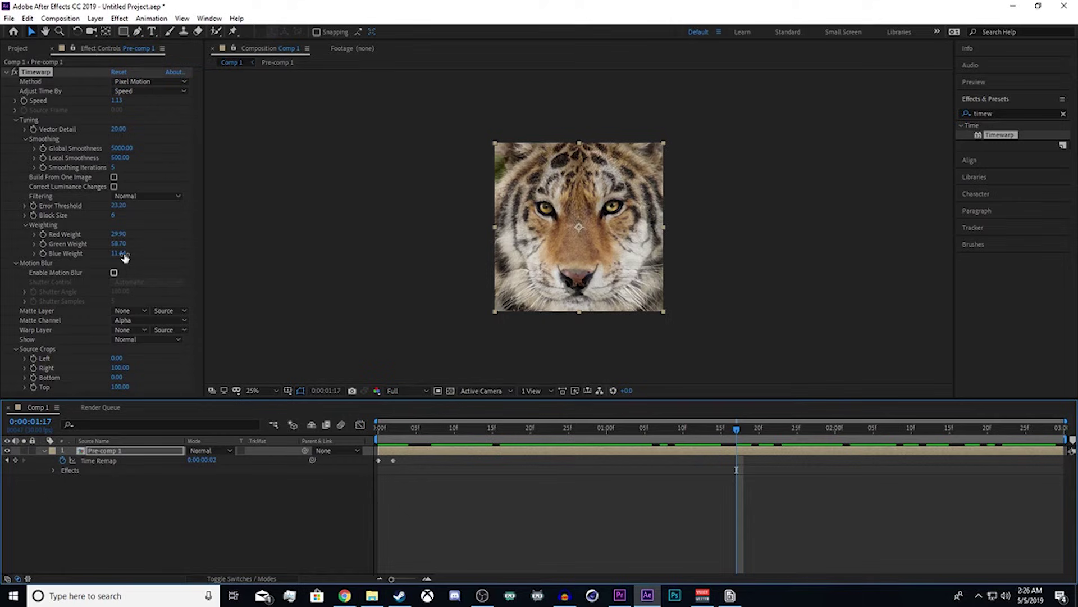
# - Adjust the Timewarp weights to Red Weight 0 and Green Weight 11
pyautogui.moveTo(117, 253); pyautogui.dragTo(59, 237)
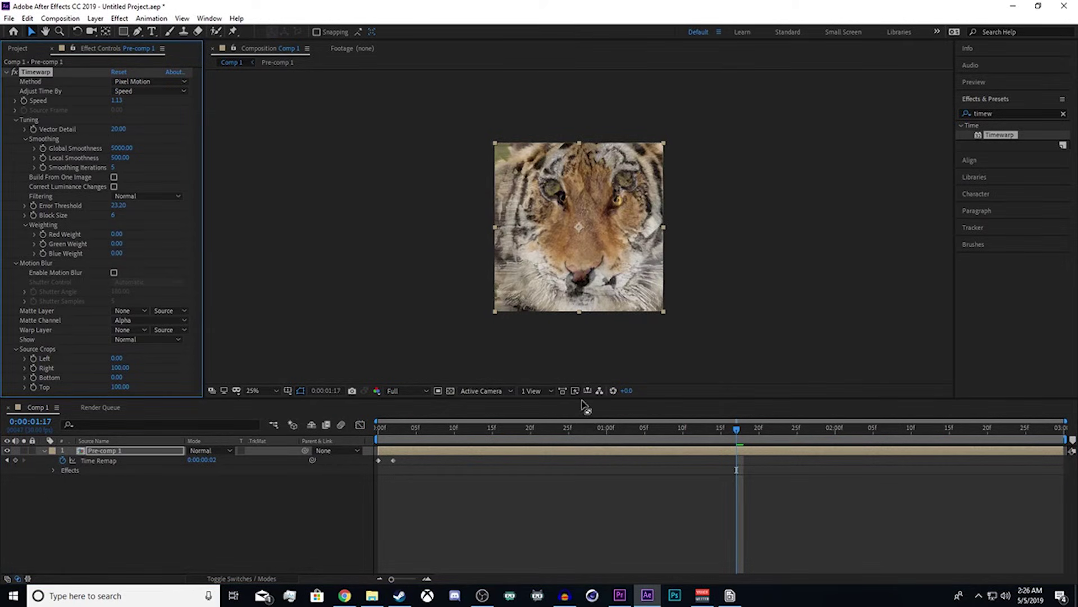
pyautogui.moveTo(737, 431); pyautogui.dragTo(561, 444)
pyautogui.click(116, 233)
pyautogui.write('10')
pyautogui.press('Return')
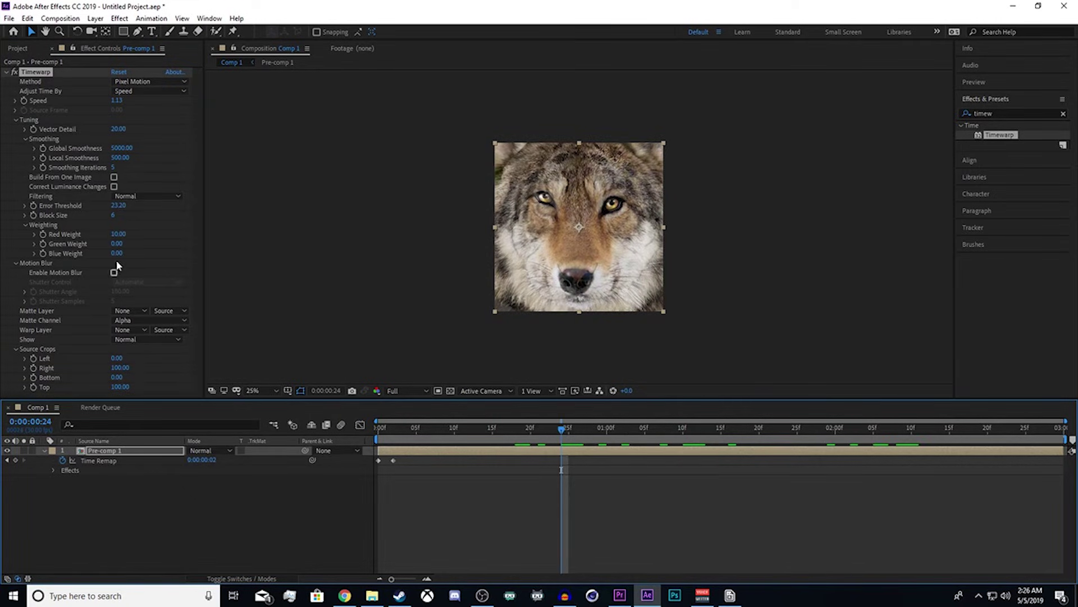
pyautogui.moveTo(117, 234)
pyautogui.mouseDown()
pyautogui.moveTo(104, 233)
pyautogui.moveTo(127, 243)
pyautogui.mouseUp()
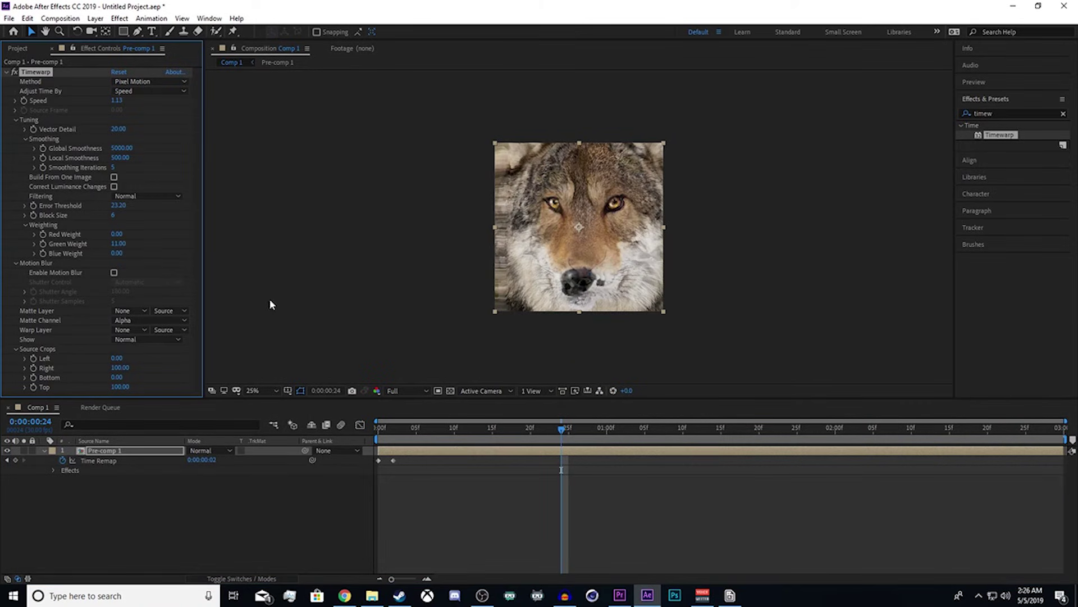
# - Preview the morph frames and set Blue Weight to 4
pyautogui.moveTo(560, 429); pyautogui.dragTo(352, 451)
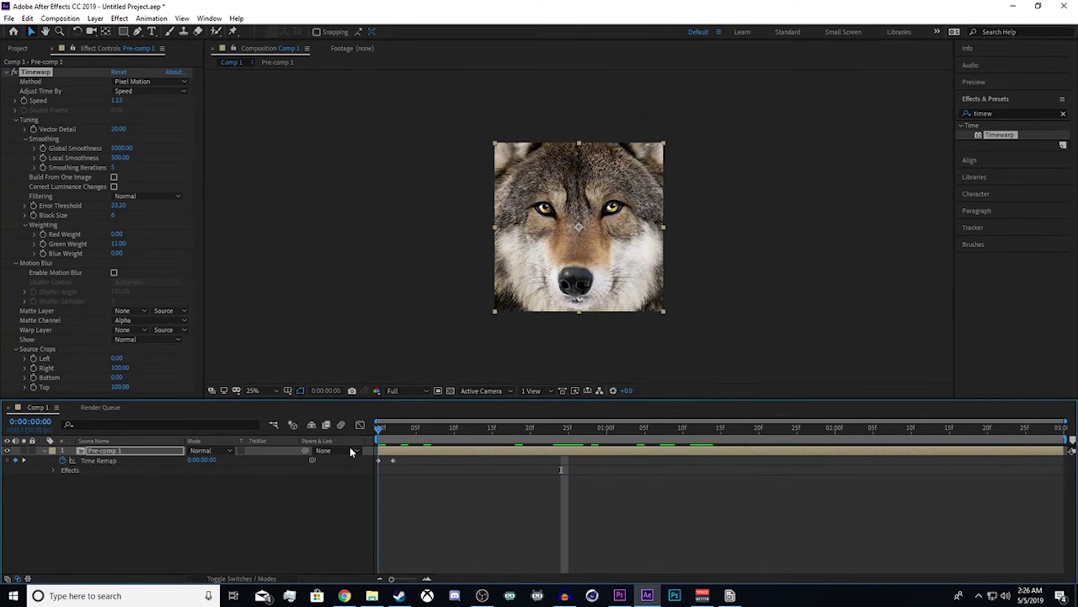
pyautogui.press('space')
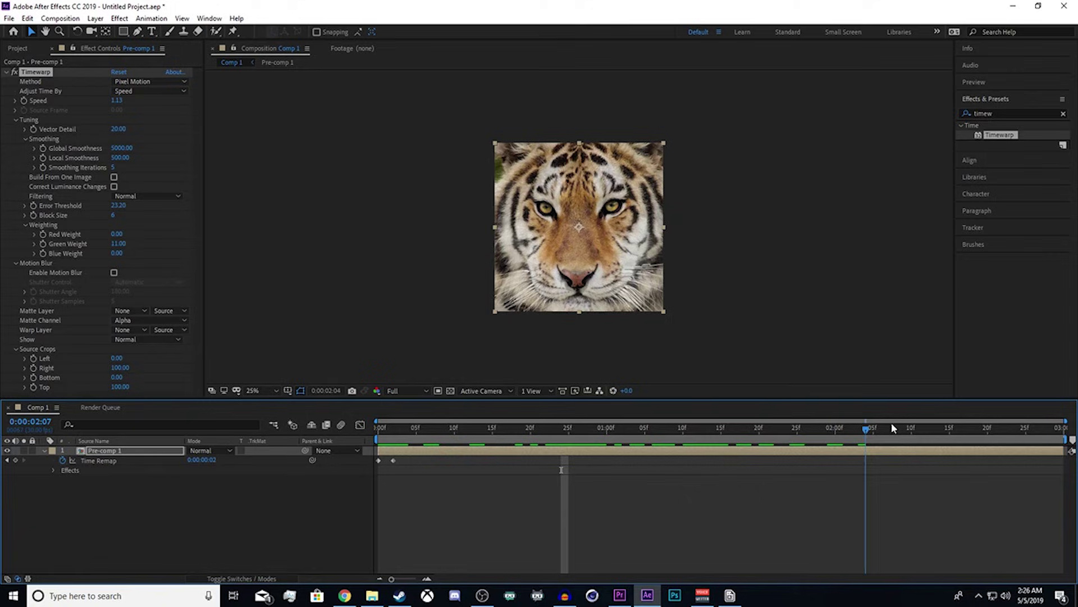
pyautogui.moveTo(892, 428); pyautogui.dragTo(644, 429)
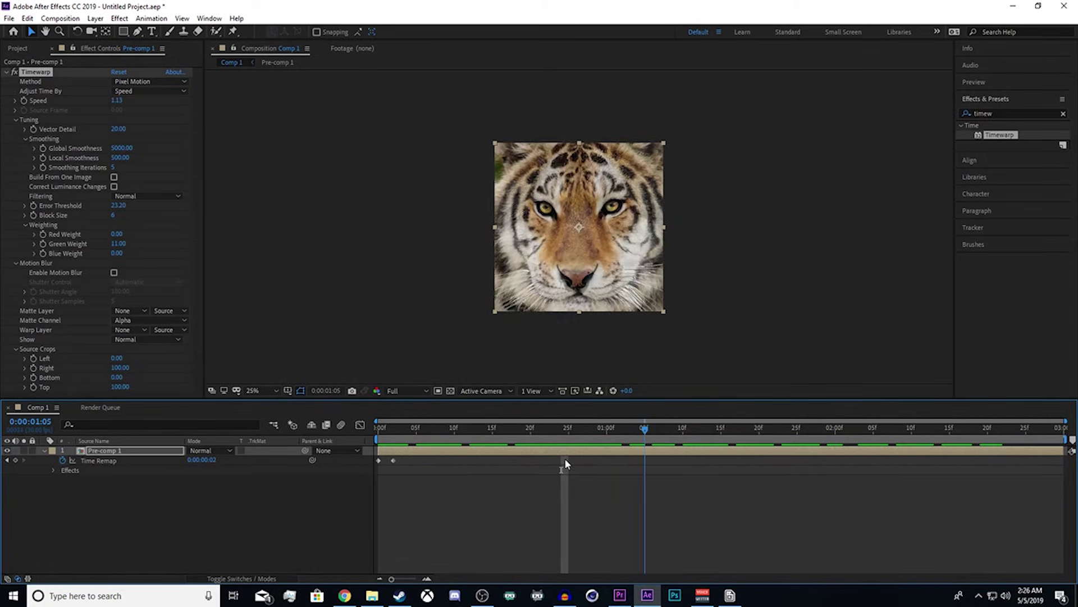
pyautogui.moveTo(566, 464); pyautogui.dragTo(675, 466)
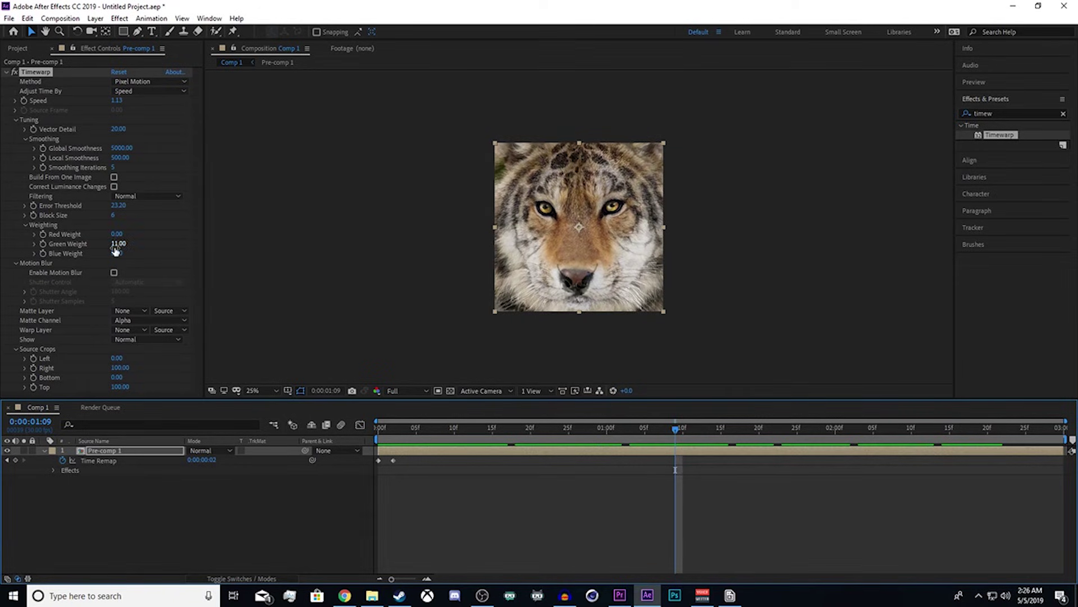
pyautogui.moveTo(115, 252); pyautogui.dragTo(120, 252)
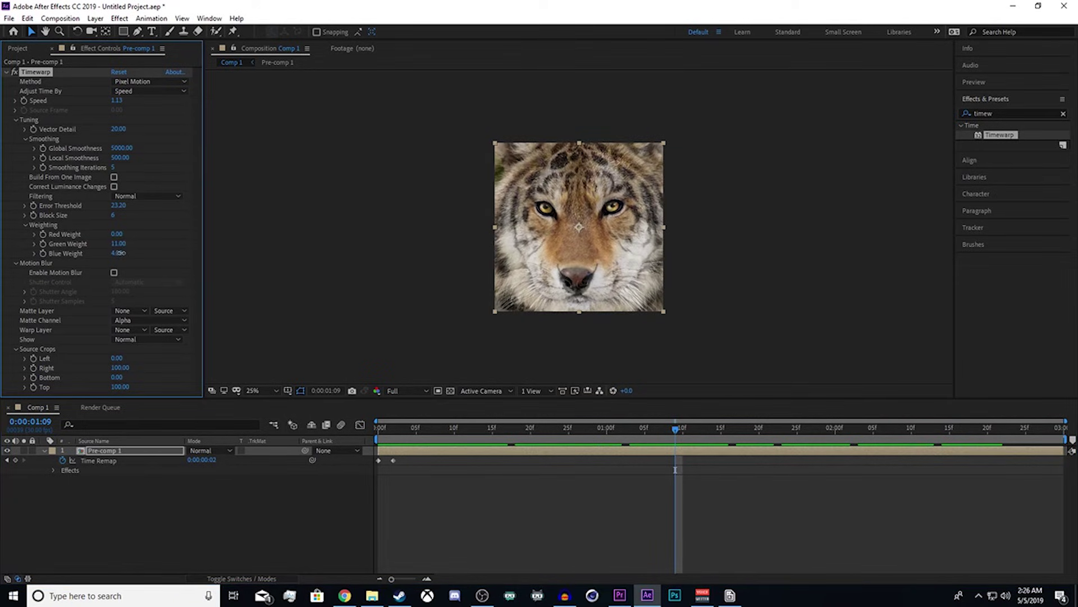
pyautogui.moveTo(674, 430); pyautogui.dragTo(508, 483)
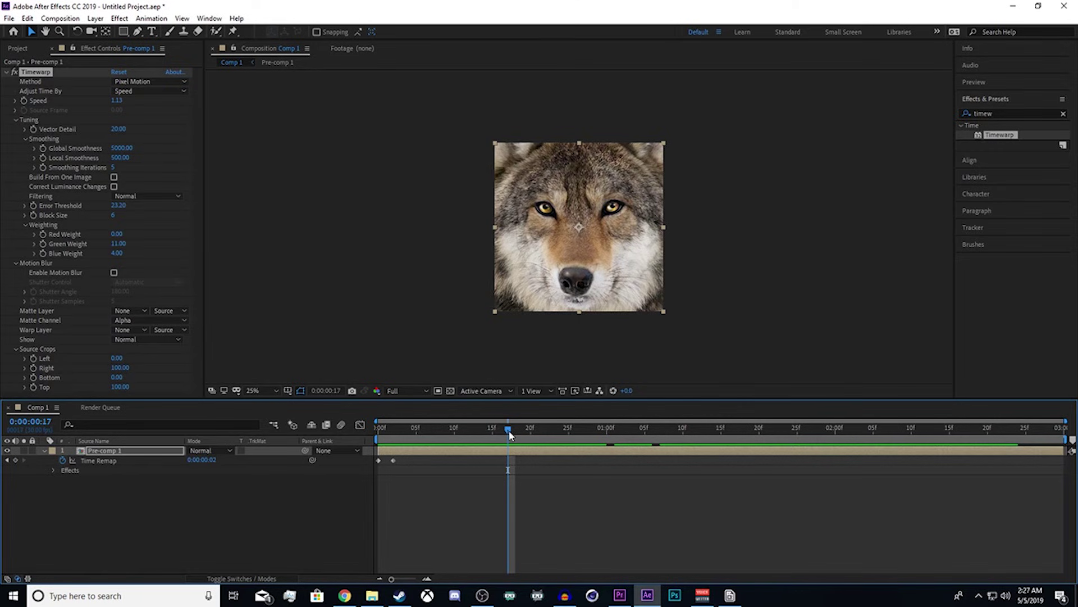
pyautogui.moveTo(509, 430); pyautogui.dragTo(852, 455)
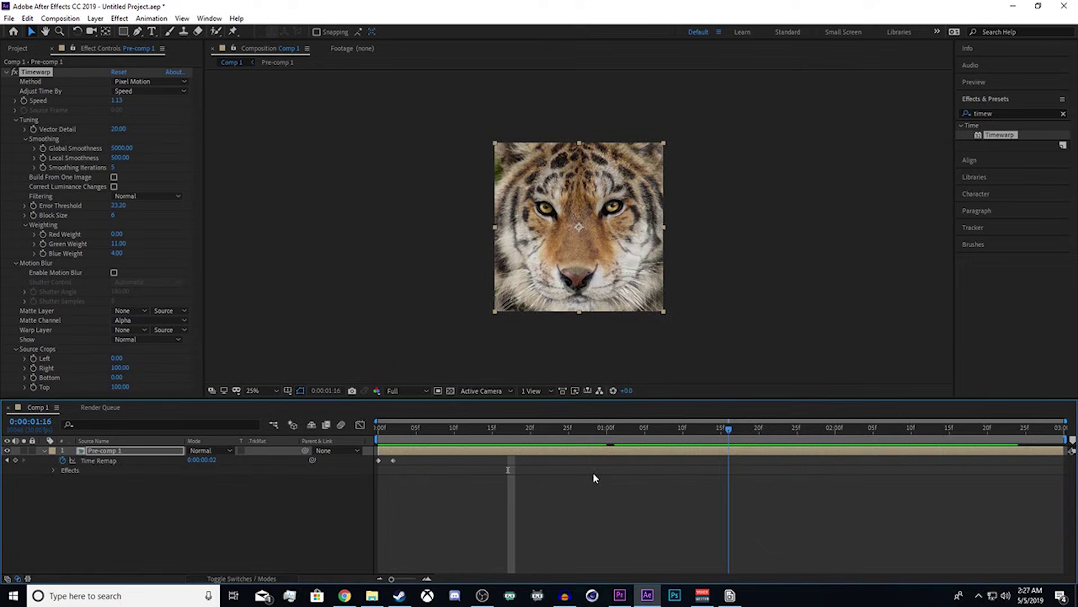